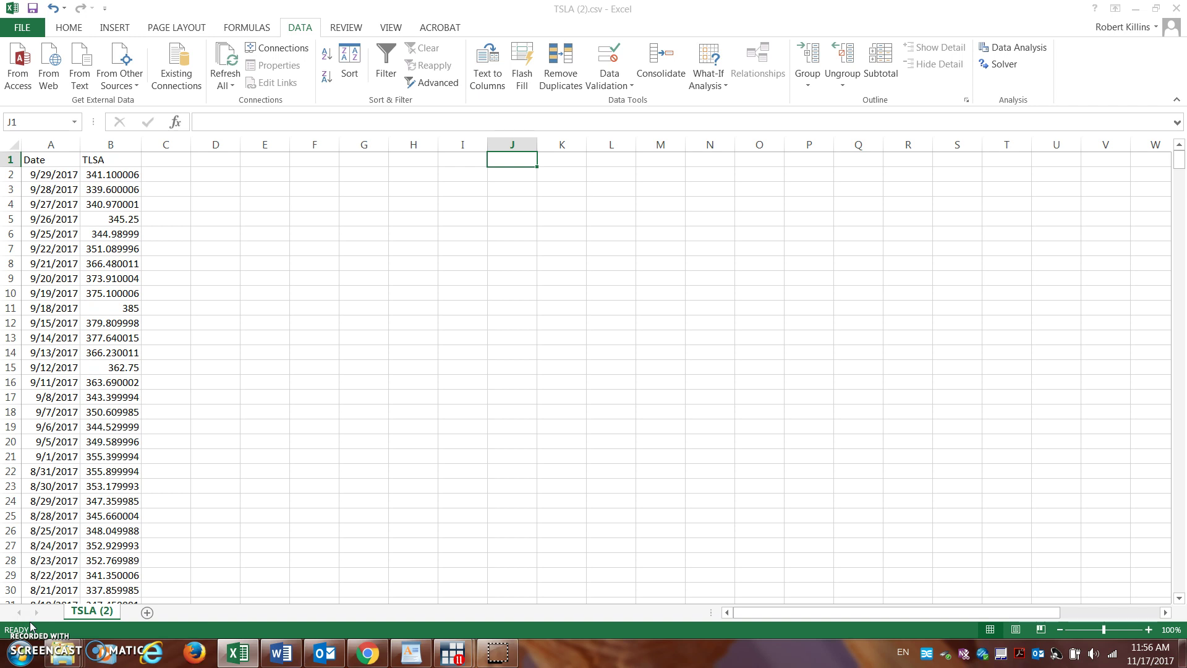
# Examine the Date and TLSA price columns of the TSLA (2) sheet
pyautogui.press('Left')
pyautogui.press('Left')
pyautogui.press('Left')
pyautogui.press('Left')
pyautogui.press('Left')
pyautogui.press('Left')
pyautogui.press('Left')
pyautogui.press('Left')
pyautogui.press('Left')
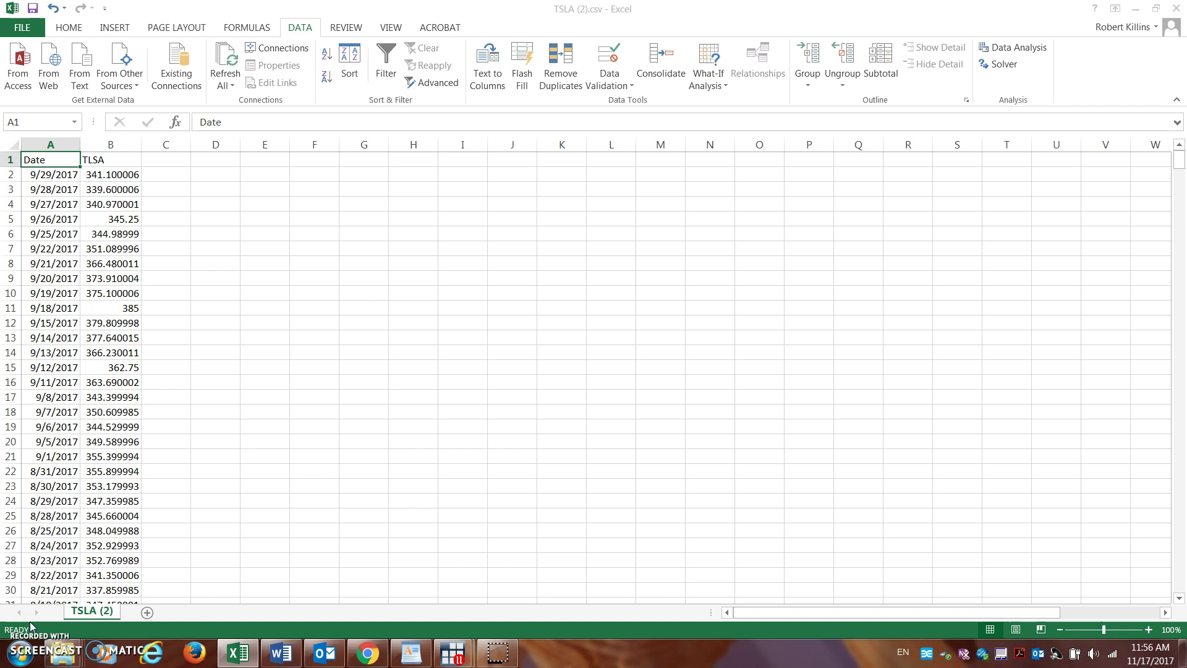
pyautogui.press('Right')
pyautogui.press('Down')
pyautogui.press('Left')
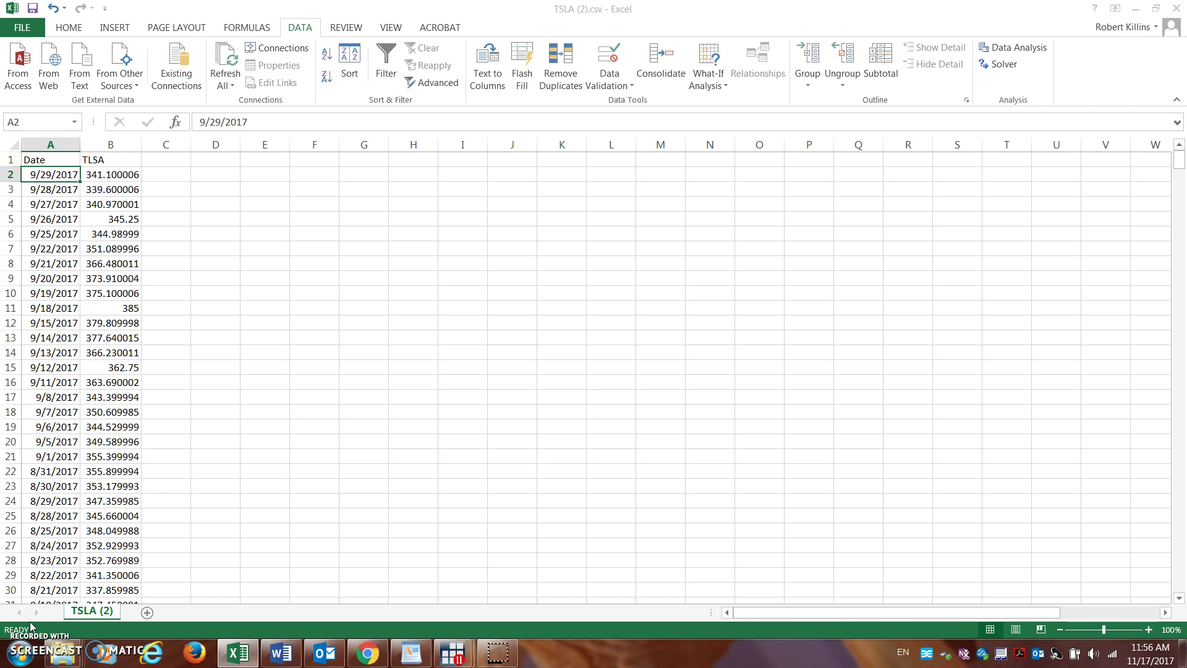
pyautogui.press('Up')
pyautogui.press('Right')
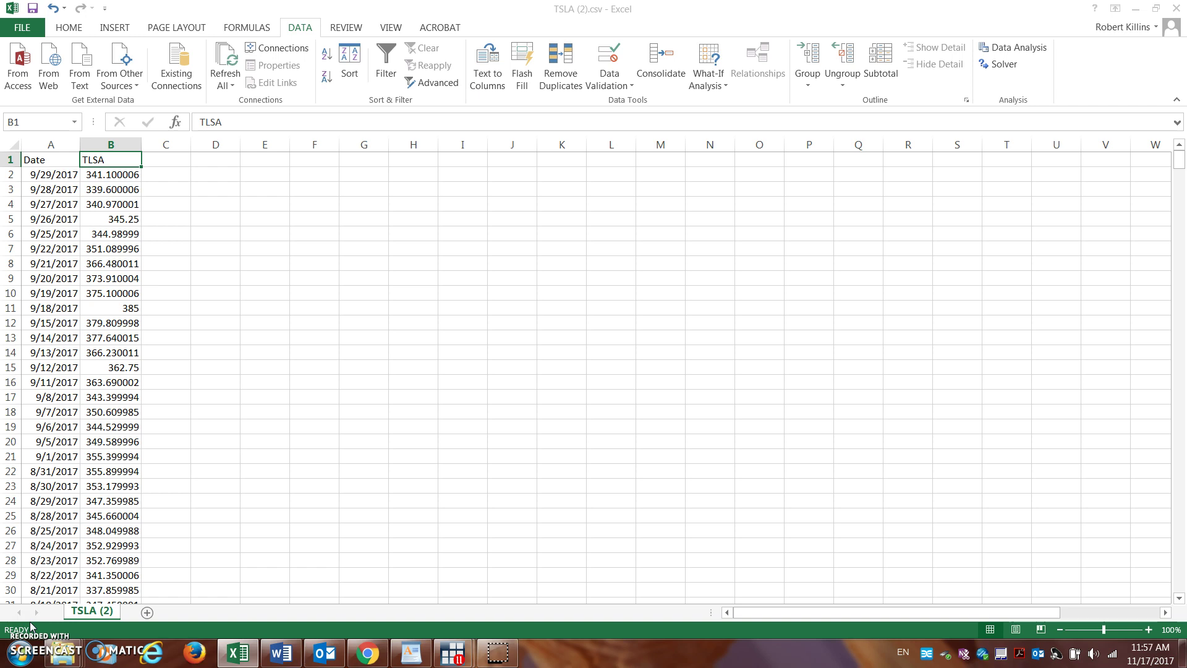
pyautogui.press('Right')
pyautogui.press('Left')
pyautogui.press('Left')
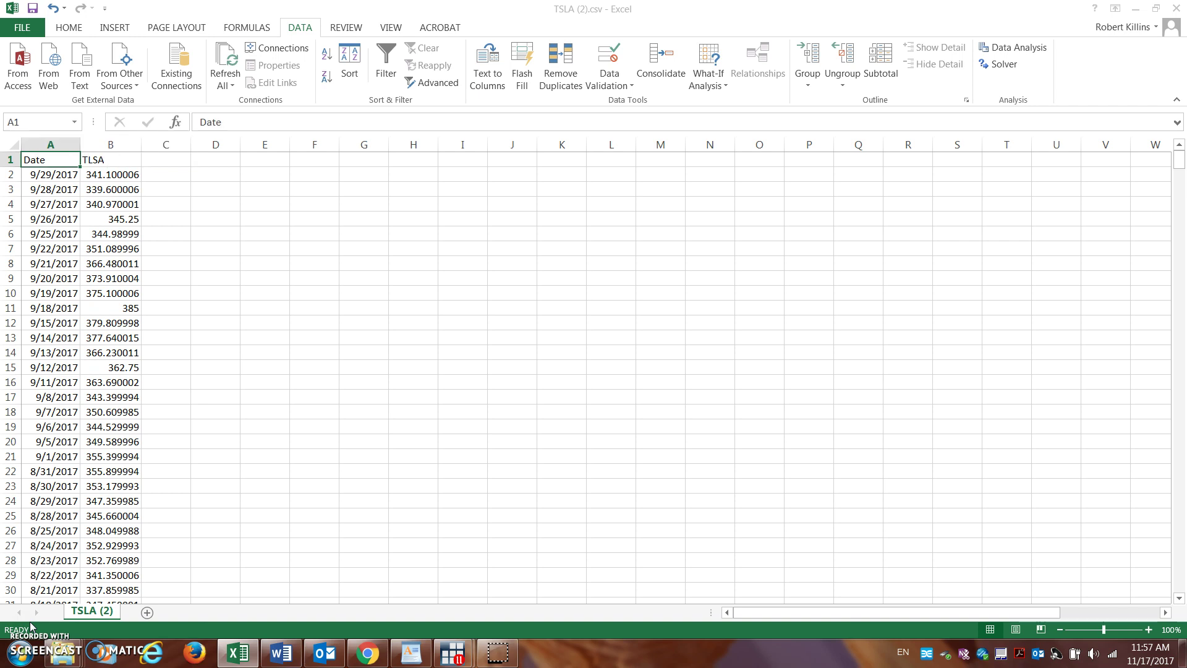
pyautogui.press('Right')
pyautogui.press('Down')
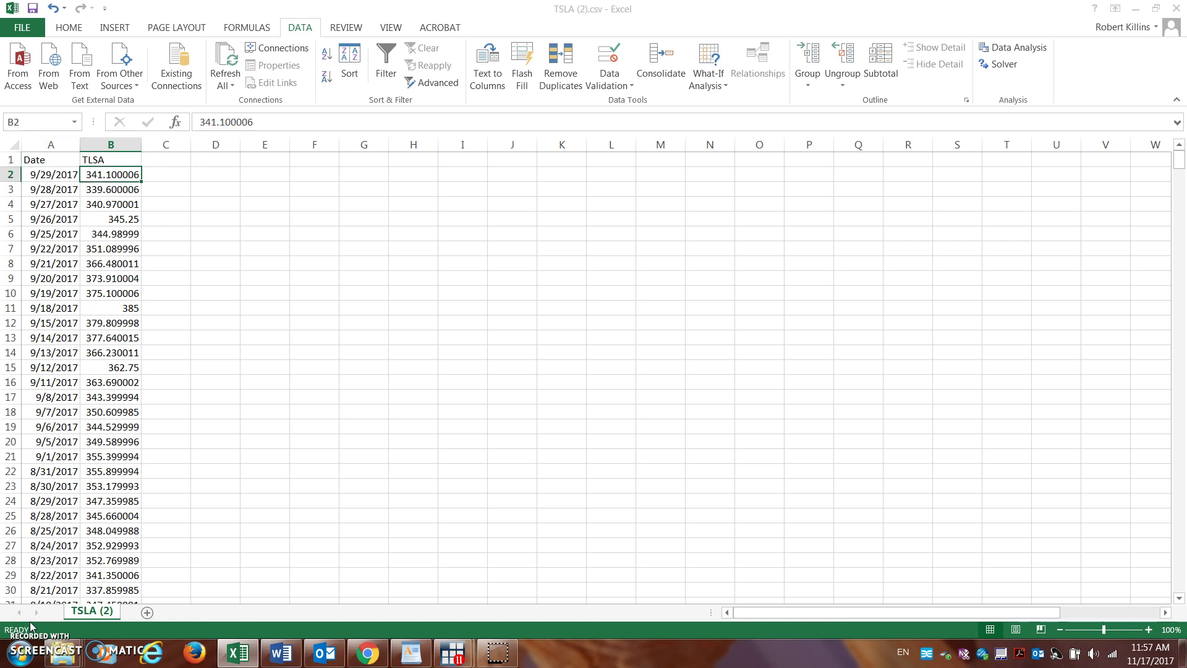
pyautogui.press('Left')
pyautogui.press('Right')
pyautogui.moveTo(1179, 160); pyautogui.dragTo(1176, 80)
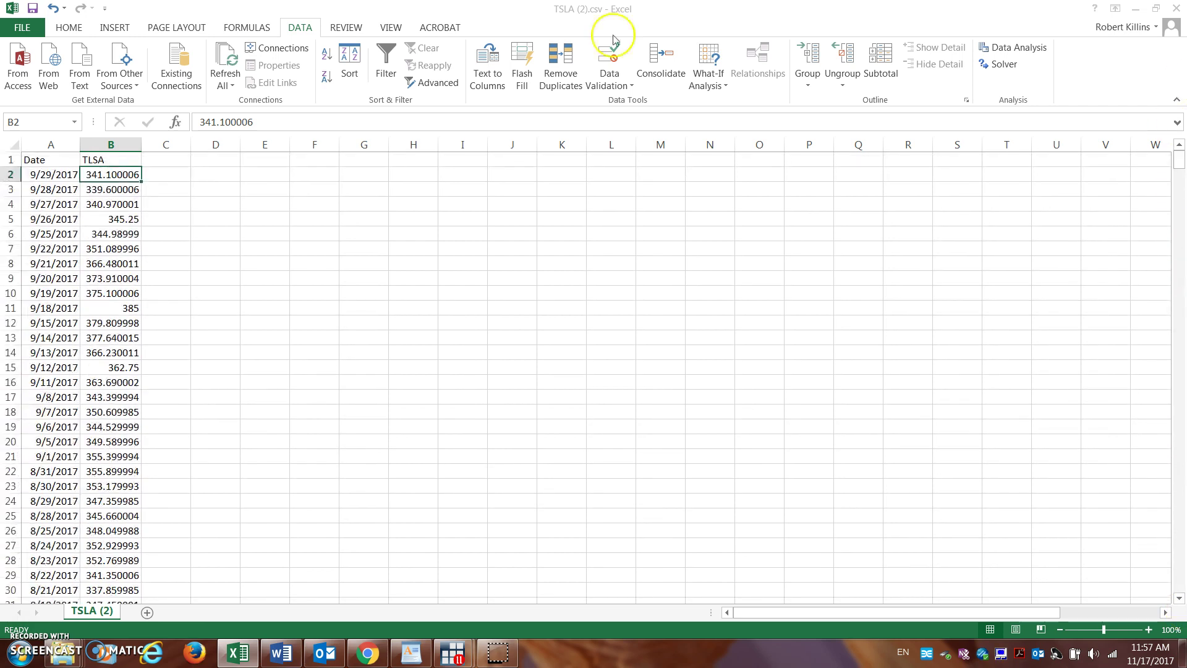
pyautogui.click(157, 160)
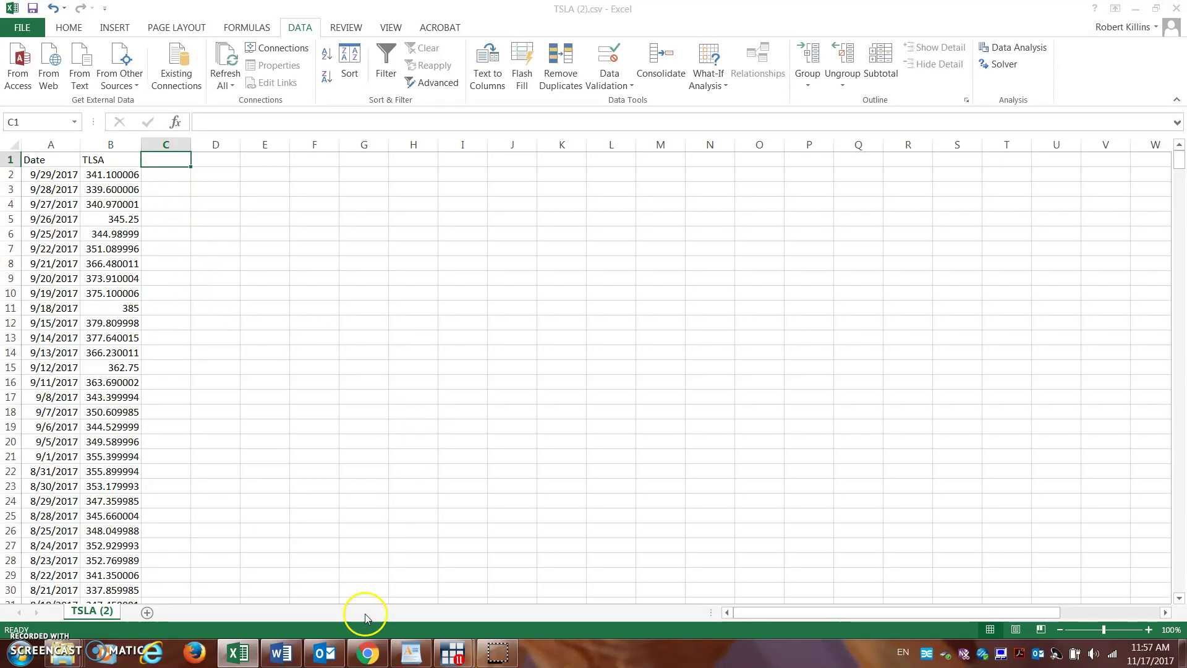
# Switch to Chrome and bring up the Kenneth R. French Data Library page with its web address
pyautogui.click(368, 653)
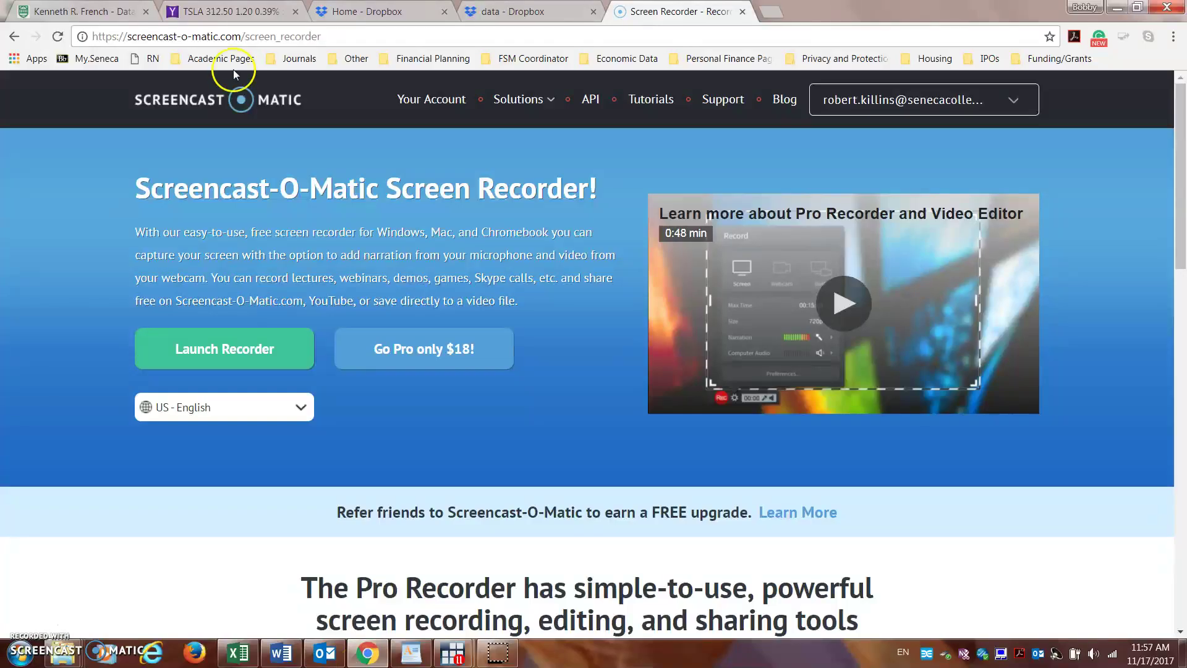
pyautogui.click(127, 13)
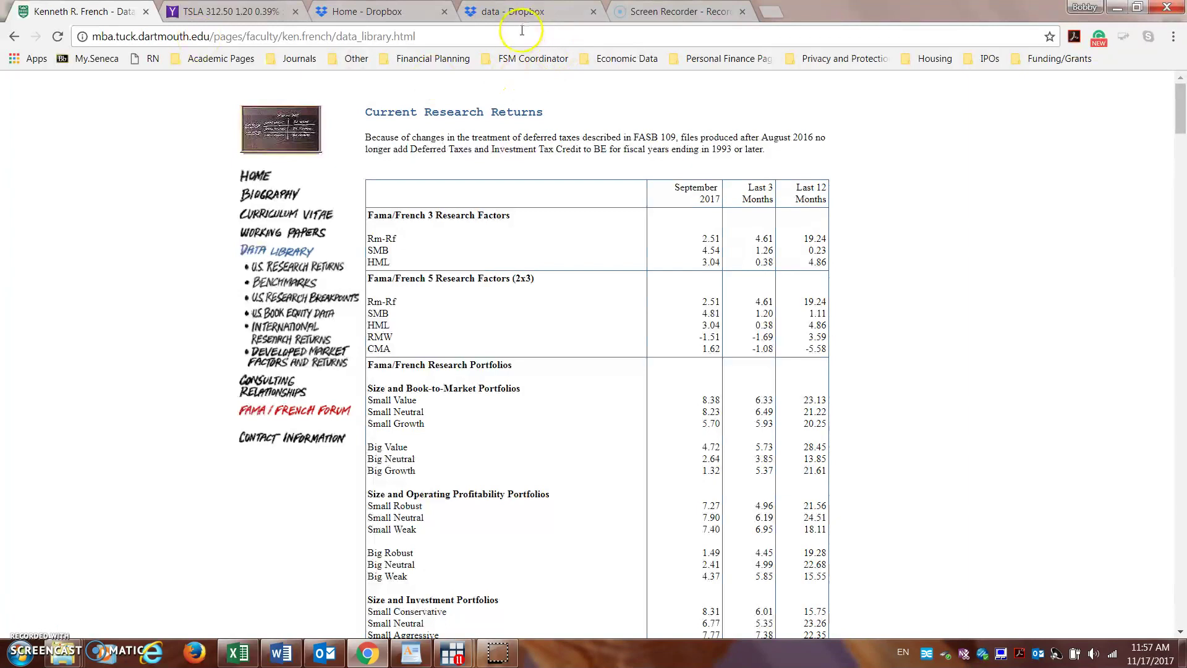
pyautogui.click(481, 36)
pyautogui.tripleClick(481, 35)
pyautogui.click(481, 36)
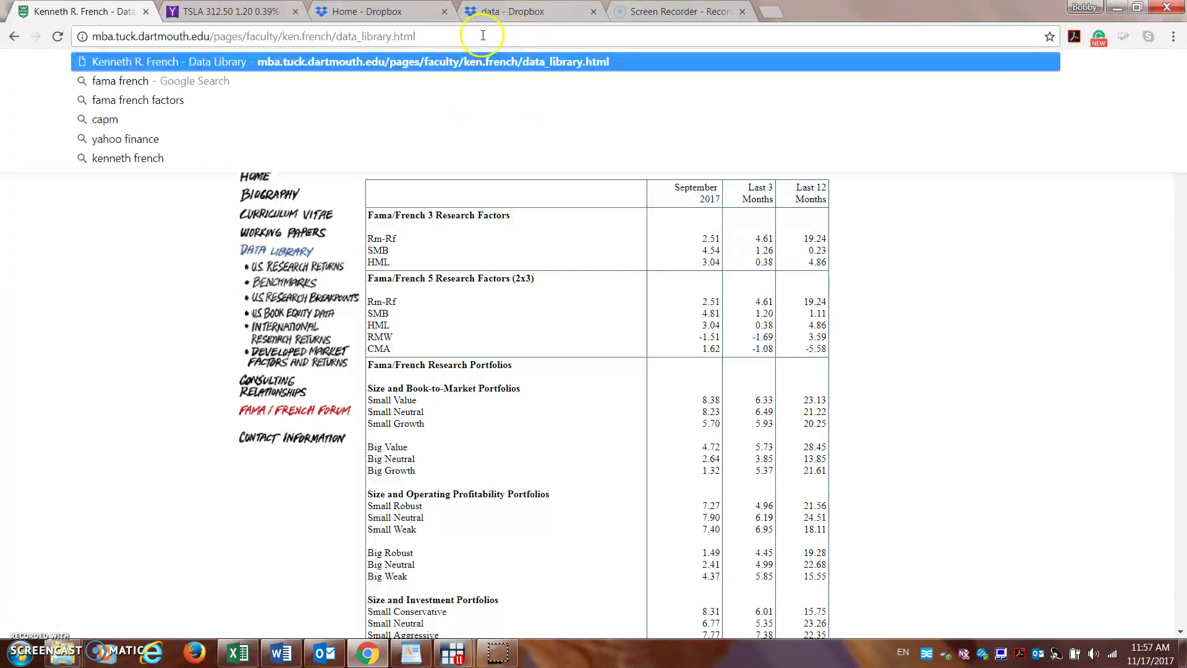
pyautogui.click(977, 247)
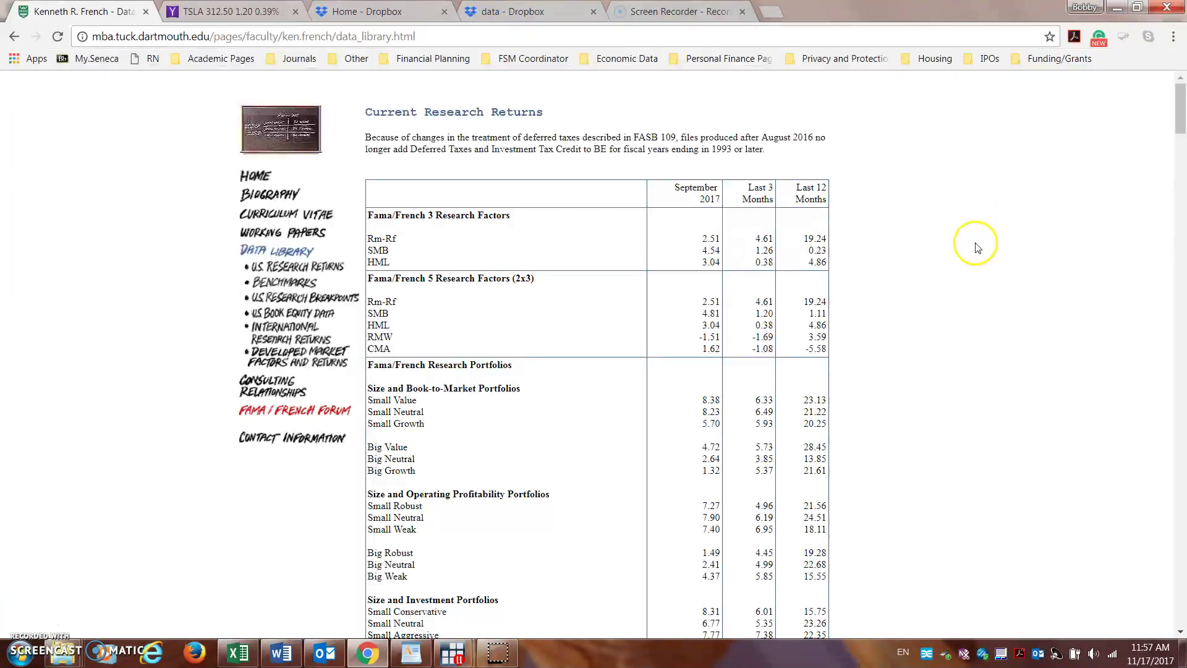
# Download the CSV of Fama/French 3 Factors [Daily] and open the data file inside the zip in Excel
pyautogui.moveTo(1181, 127); pyautogui.dragTo(1181, 176)
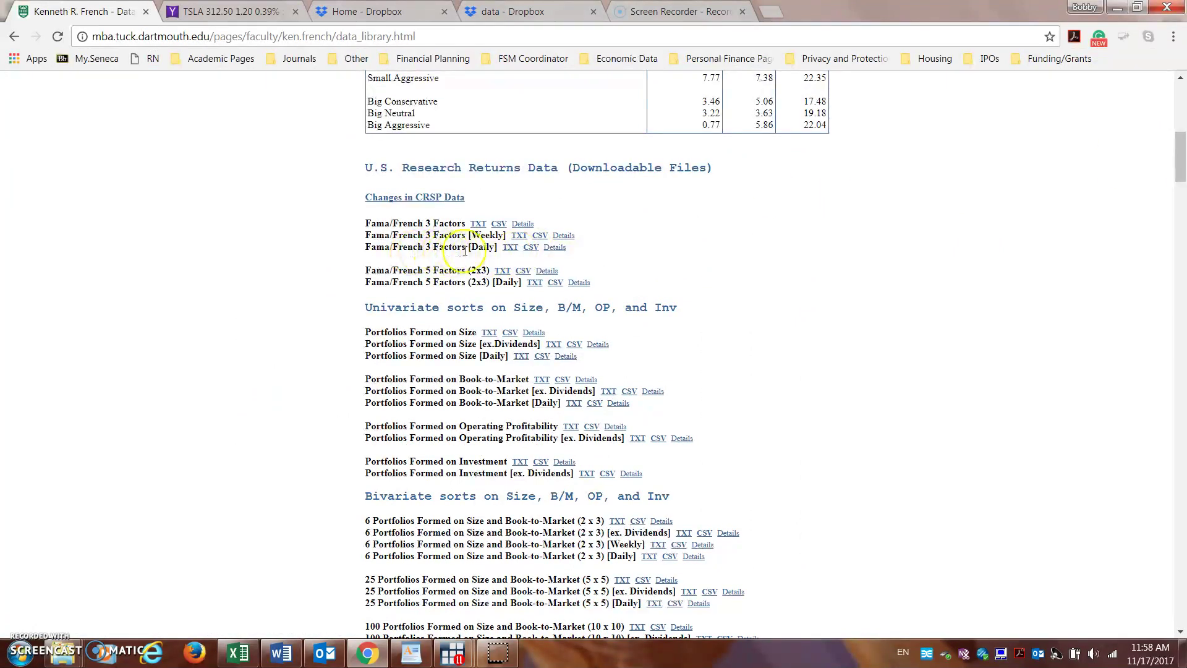
pyautogui.click(532, 250)
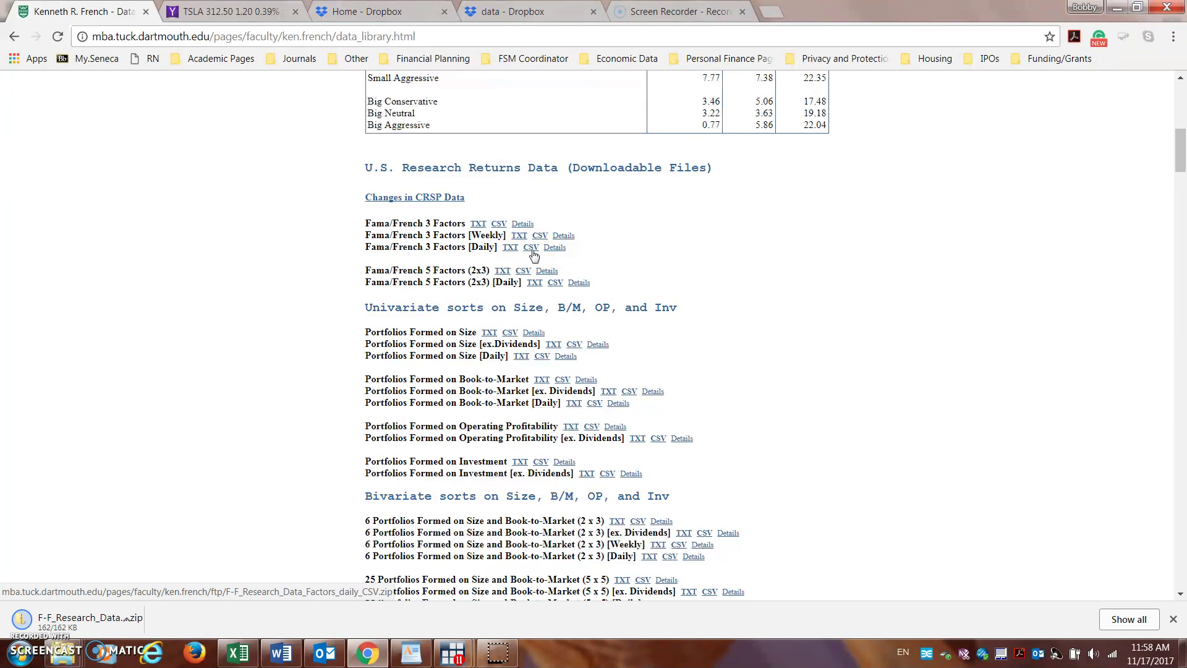
pyautogui.click(87, 621)
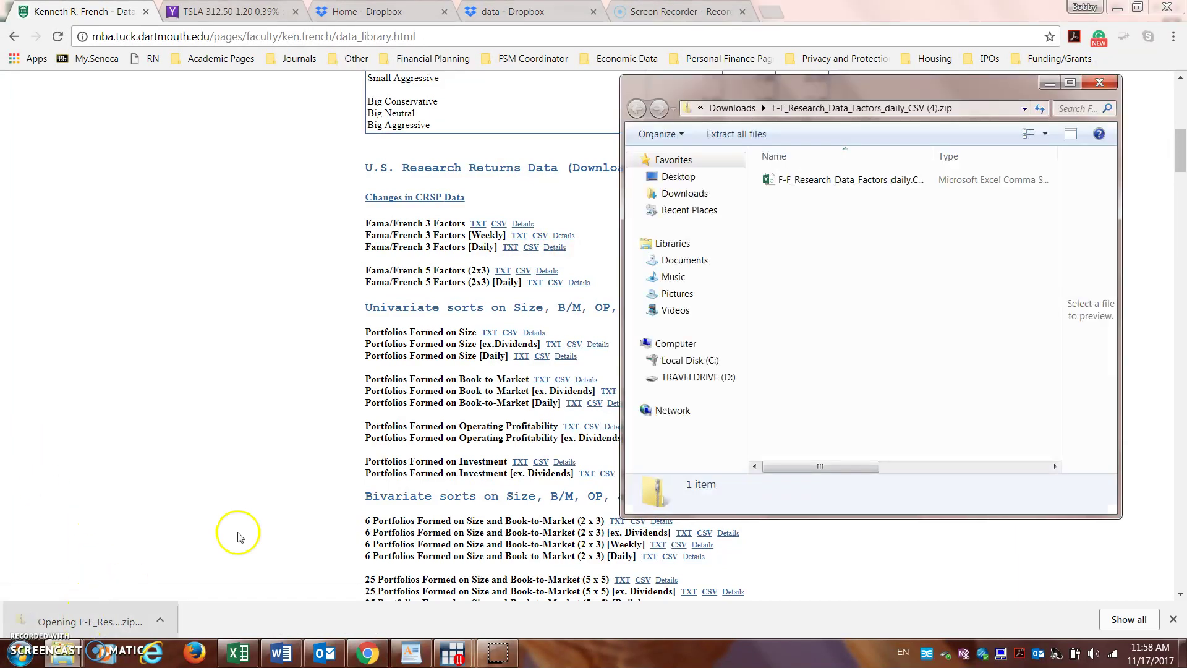
pyautogui.doubleClick(877, 185)
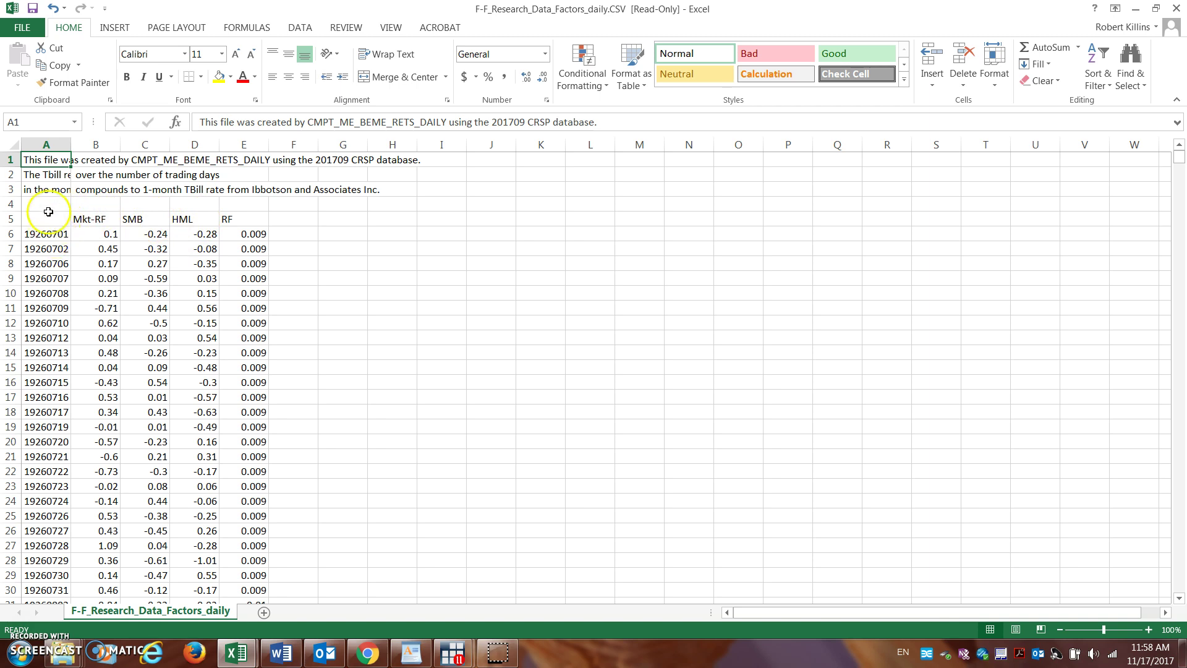
# Sort the entire daily factors sheet from largest to smallest so the most recent dates come first
pyautogui.click(6, 138)
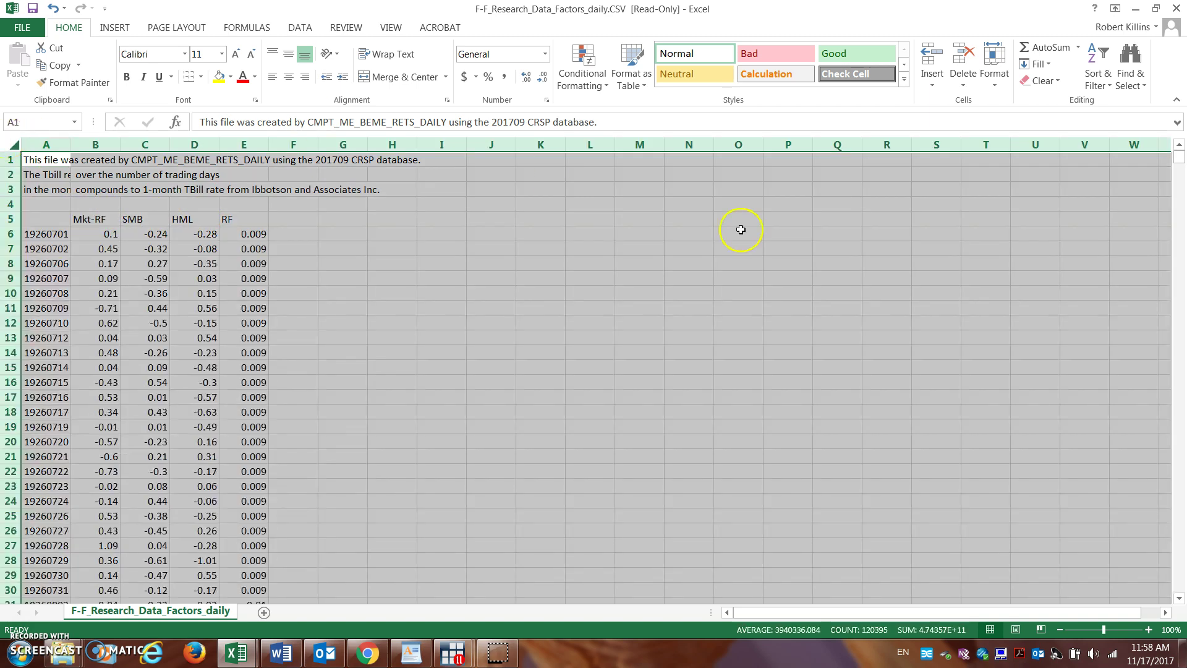
pyautogui.click(1103, 86)
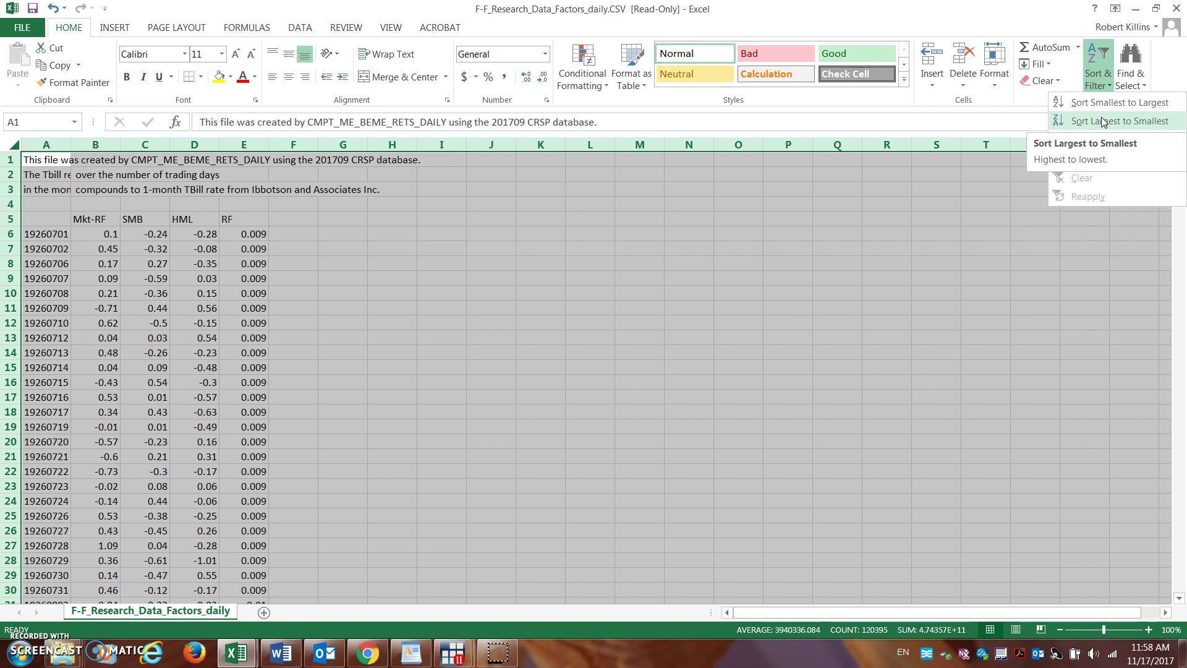
pyautogui.click(1104, 121)
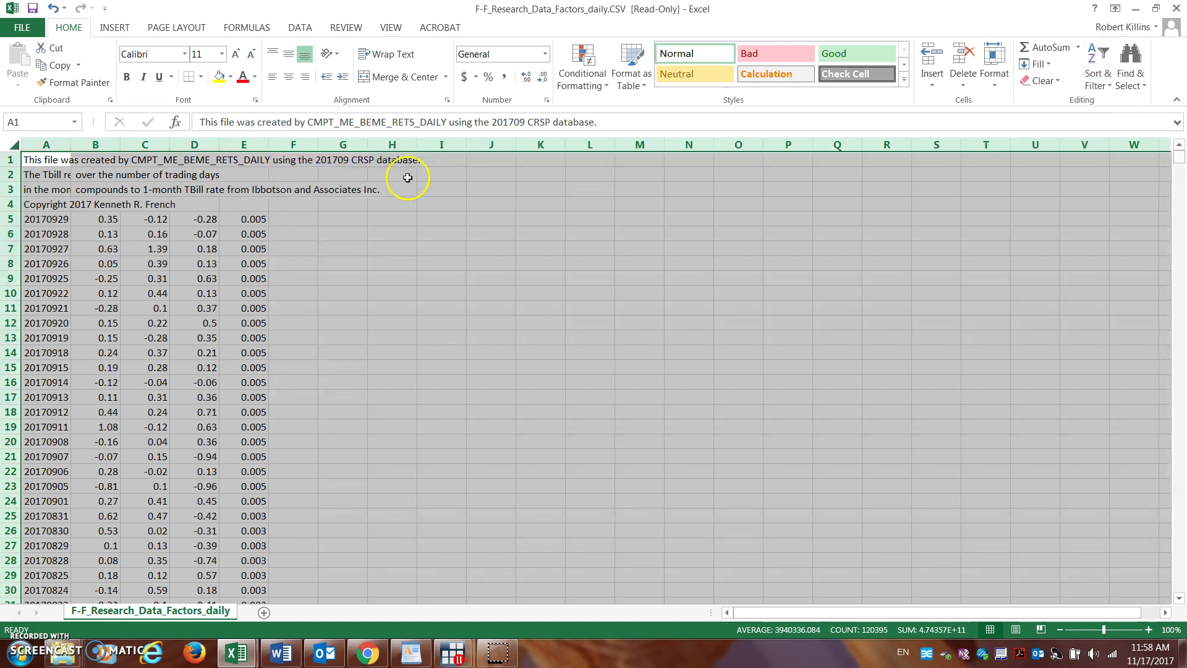
pyautogui.click(53, 220)
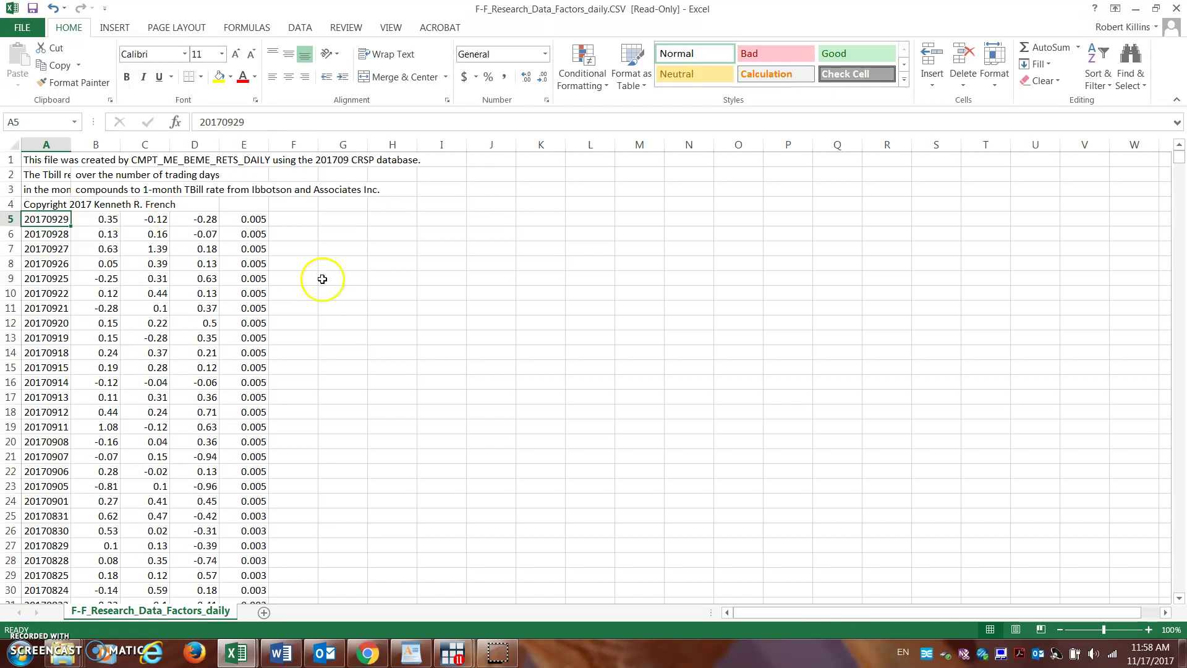
# Enter the formula =B5/100 in cell F5 to convert the first market factor value from percent to decimal
pyautogui.click(306, 220)
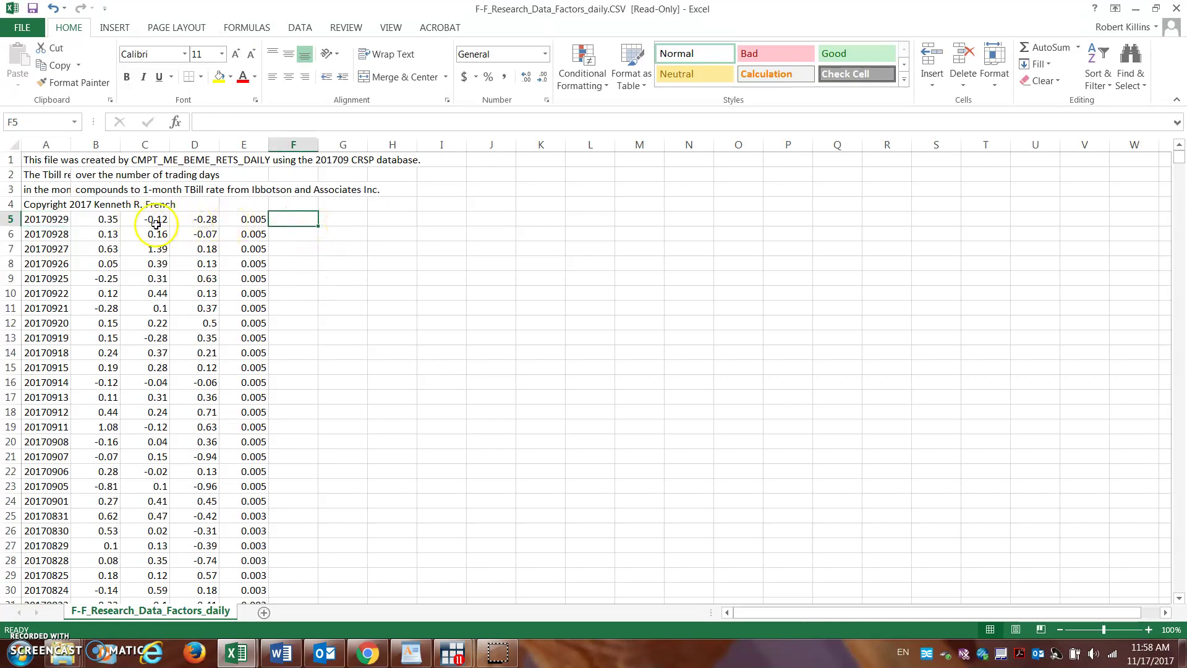
pyautogui.click(106, 223)
pyautogui.click(178, 207)
pyautogui.click(156, 223)
pyautogui.click(194, 223)
pyautogui.click(242, 223)
pyautogui.click(301, 222)
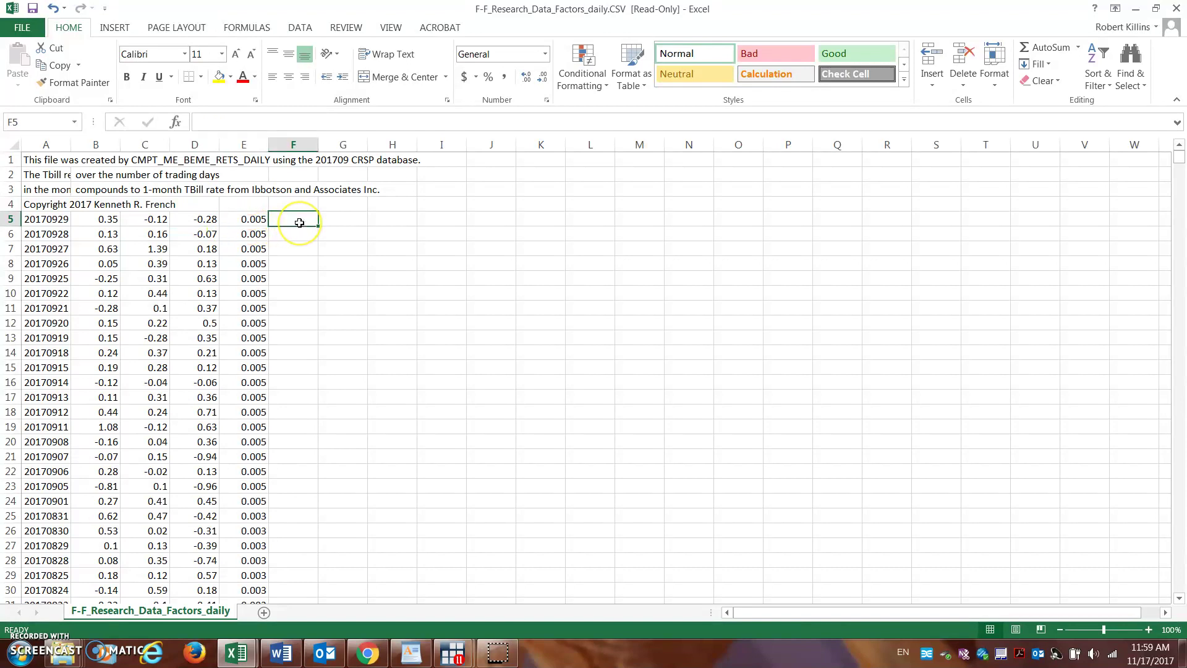
pyautogui.doubleClick(301, 221)
pyautogui.write('=')
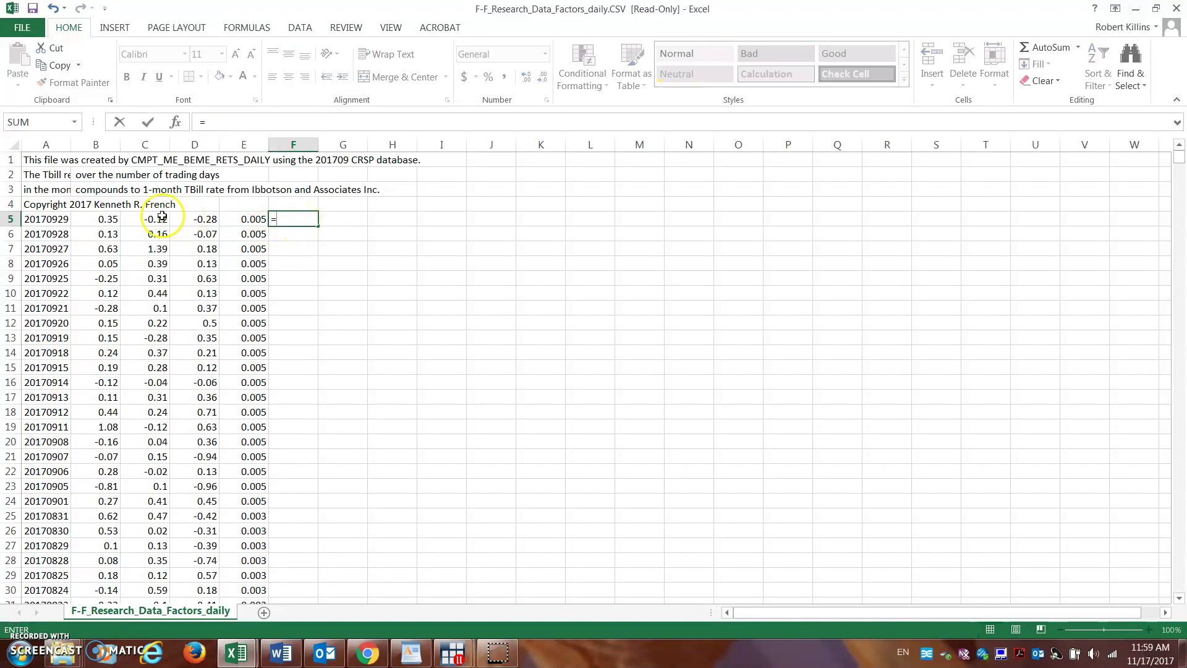
pyautogui.click(99, 218)
pyautogui.write('/100')
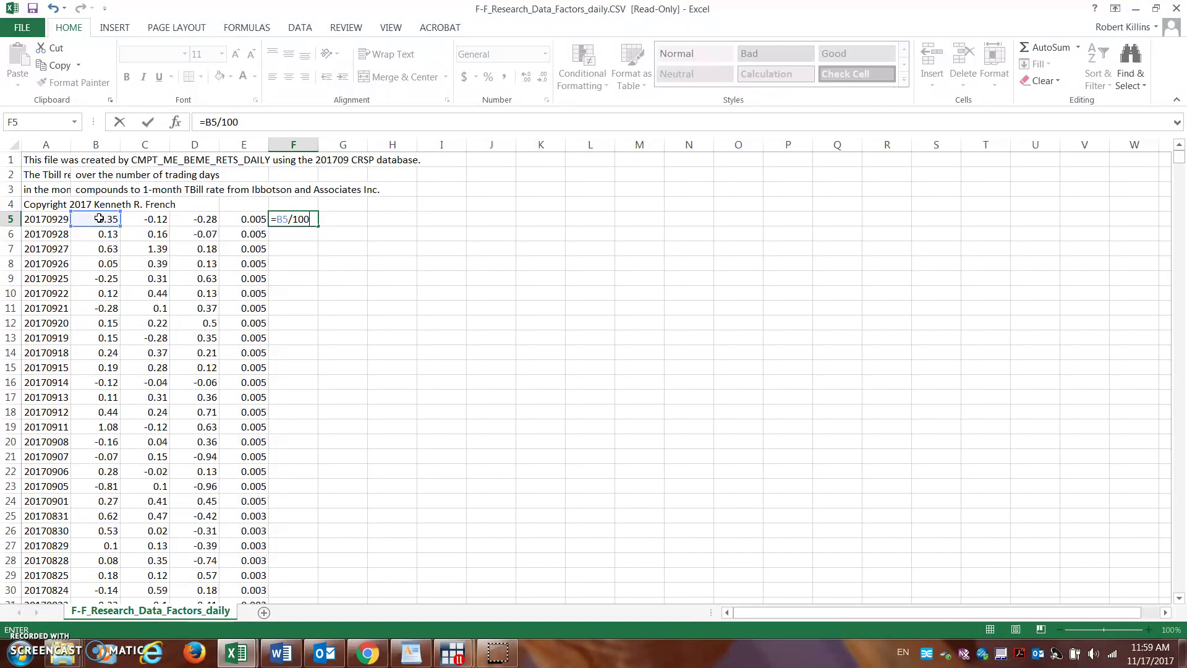
pyautogui.press('Return')
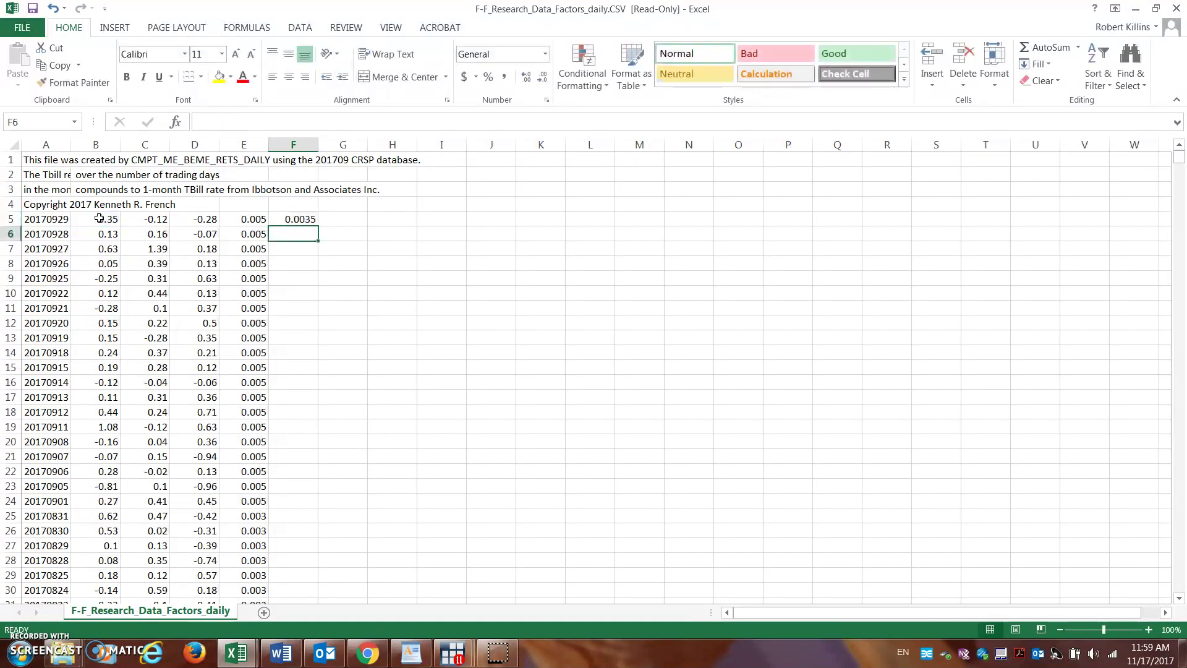
# Fill the F5 formula across to I5 and down columns F to I for all dates
pyautogui.click(316, 224)
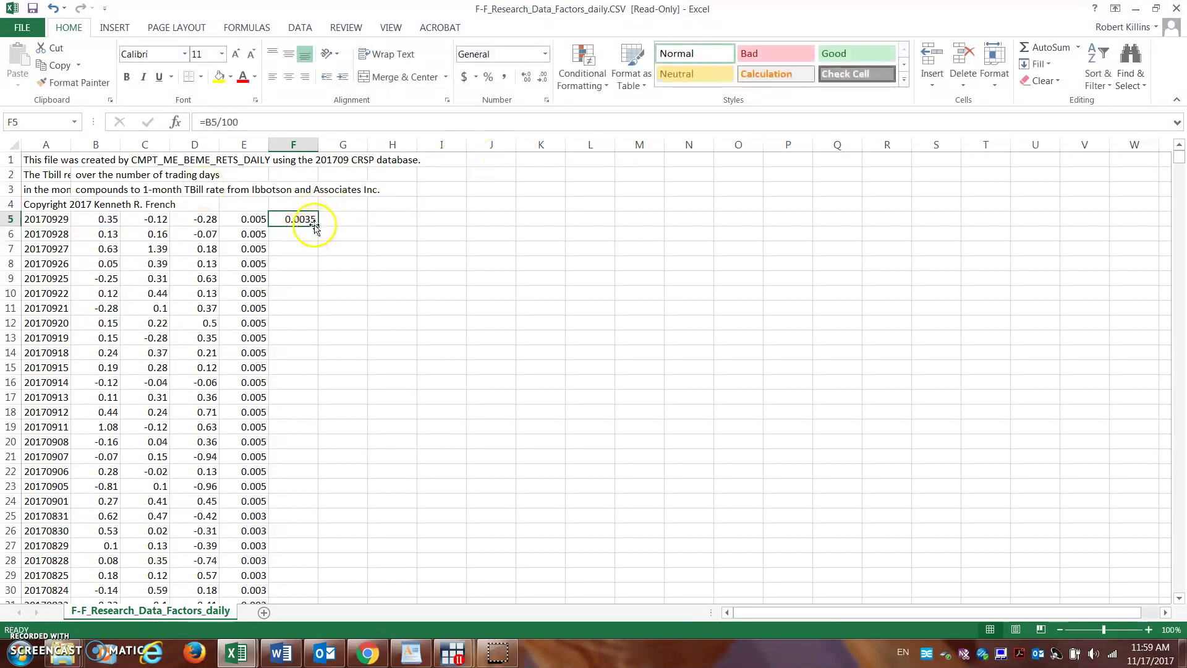
pyautogui.moveTo(318, 227); pyautogui.dragTo(451, 230)
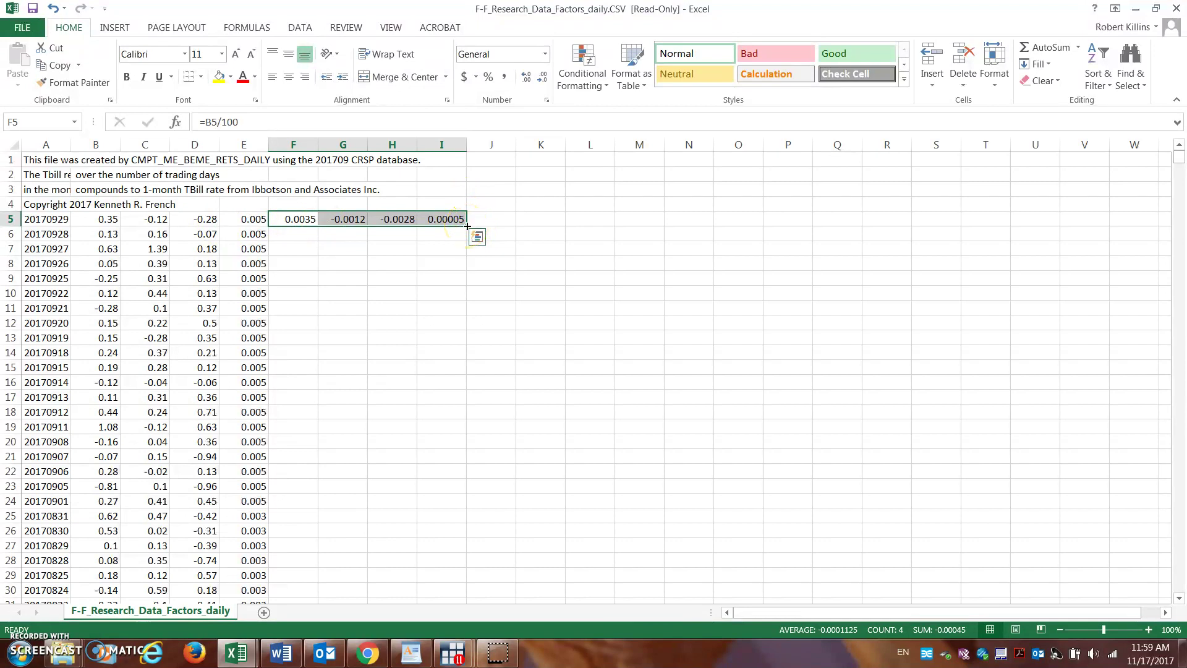
pyautogui.click(309, 219)
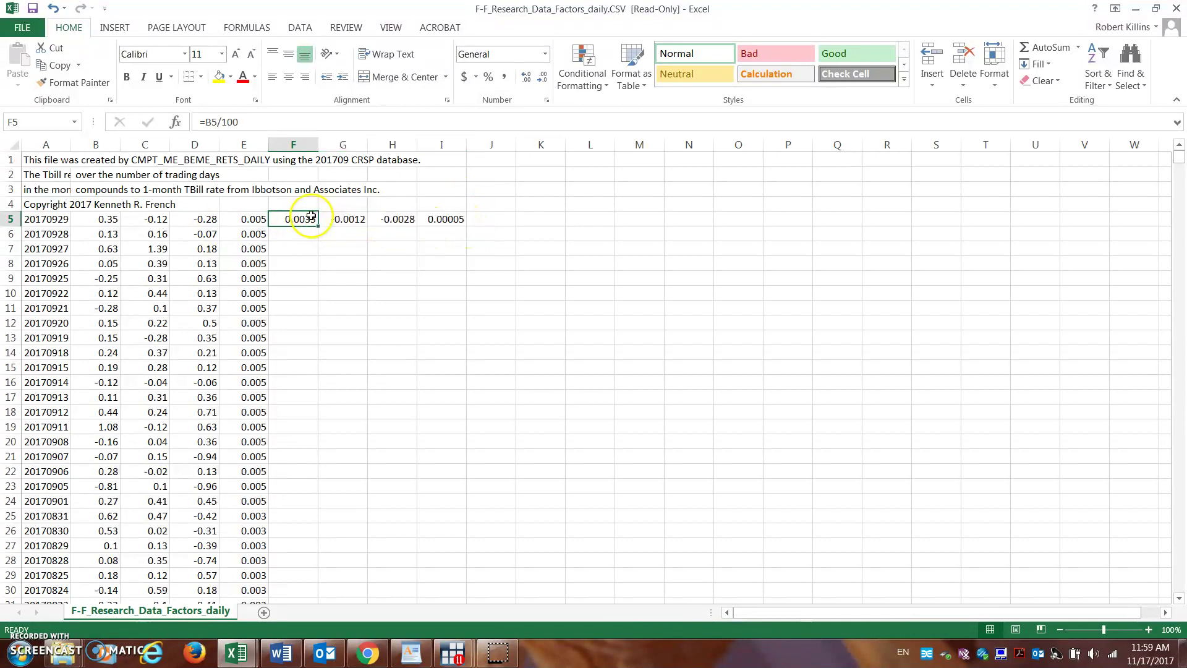
pyautogui.moveTo(318, 225); pyautogui.dragTo(459, 233)
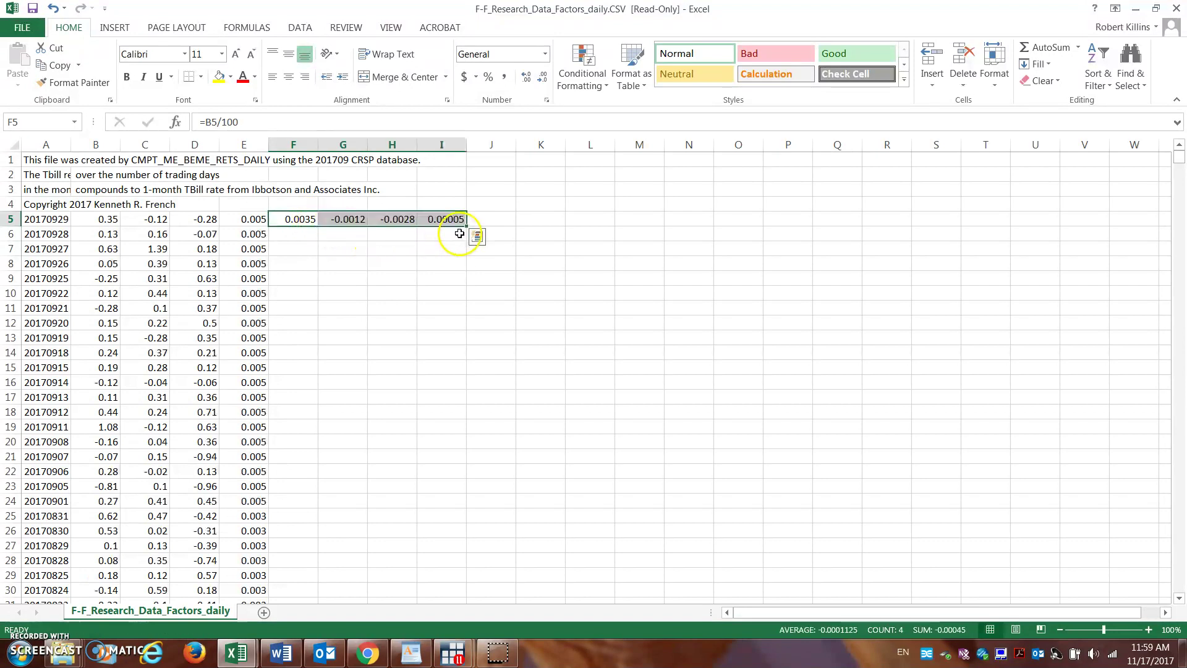
pyautogui.doubleClick(467, 226)
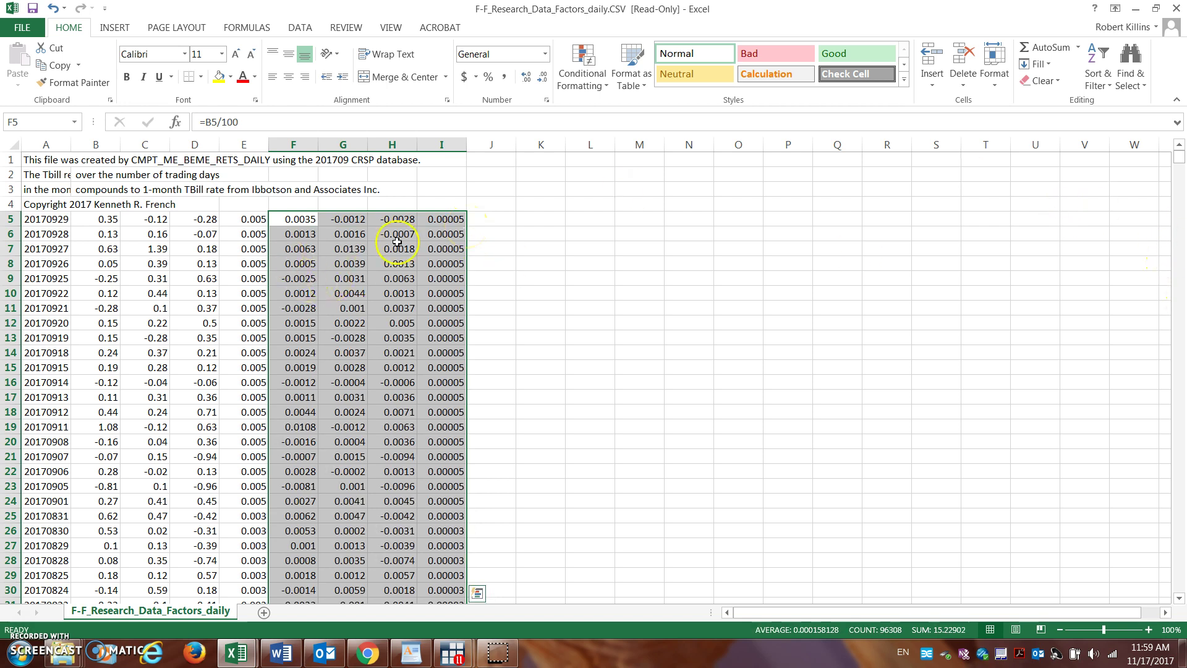
# Label the decimal factor columns in F4 to I4 as Mkt-RF, SMB, HML and RF
pyautogui.click(301, 204)
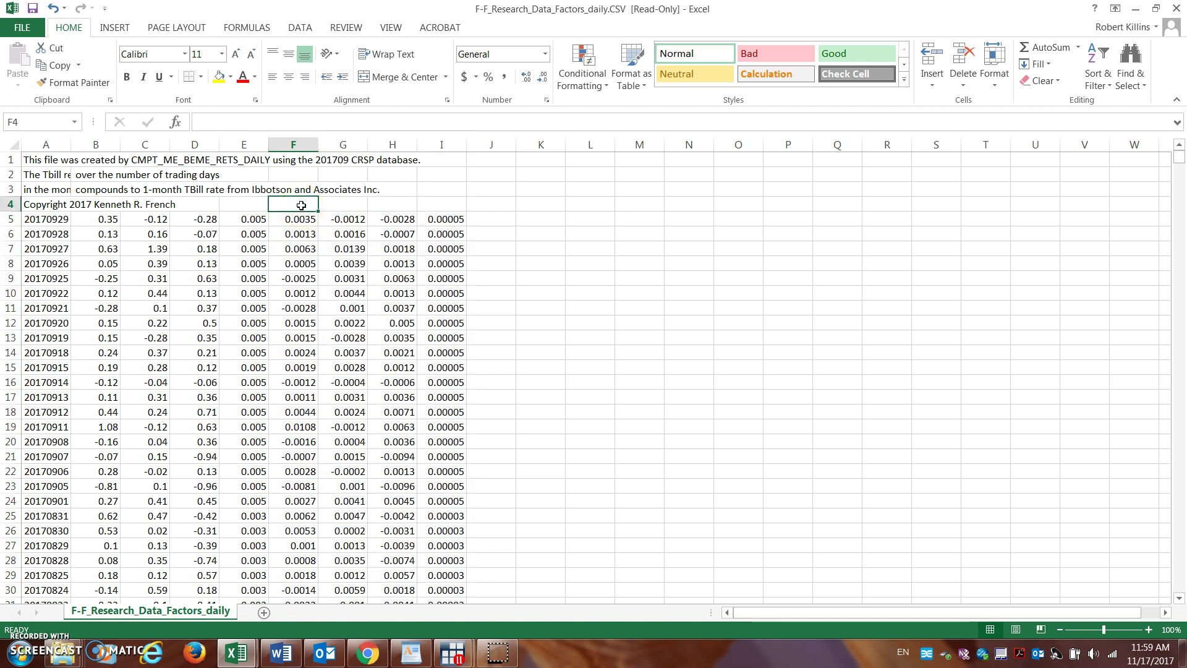
pyautogui.write('Mk')
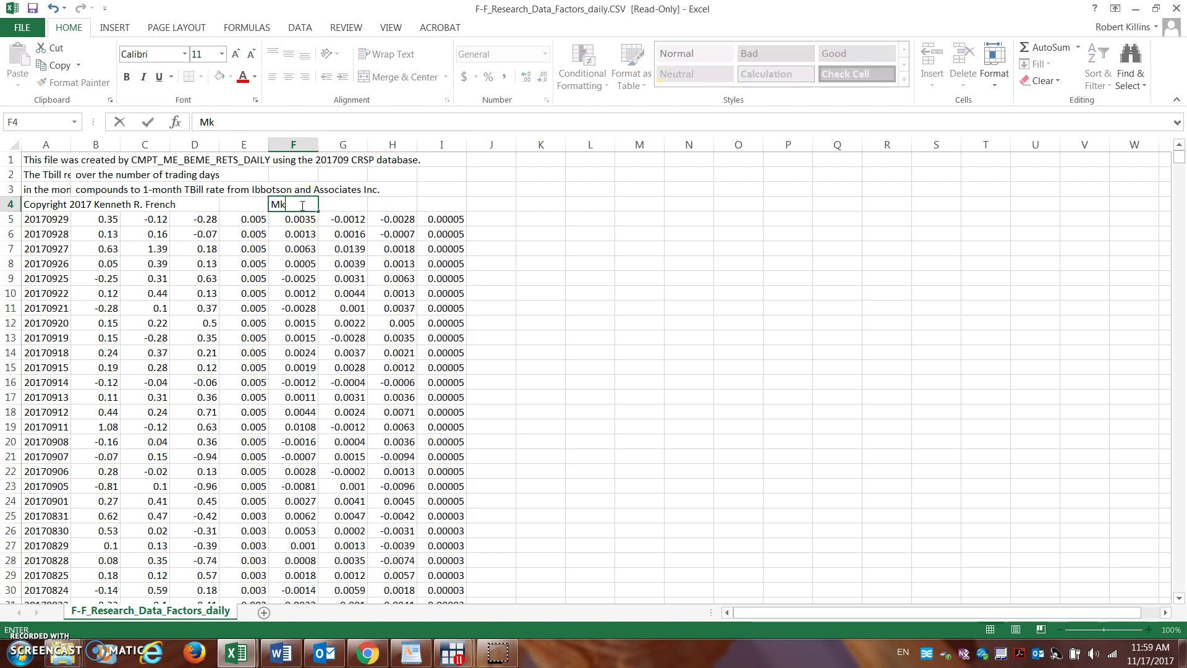
pyautogui.write('t-RF')
pyautogui.press('Tab')
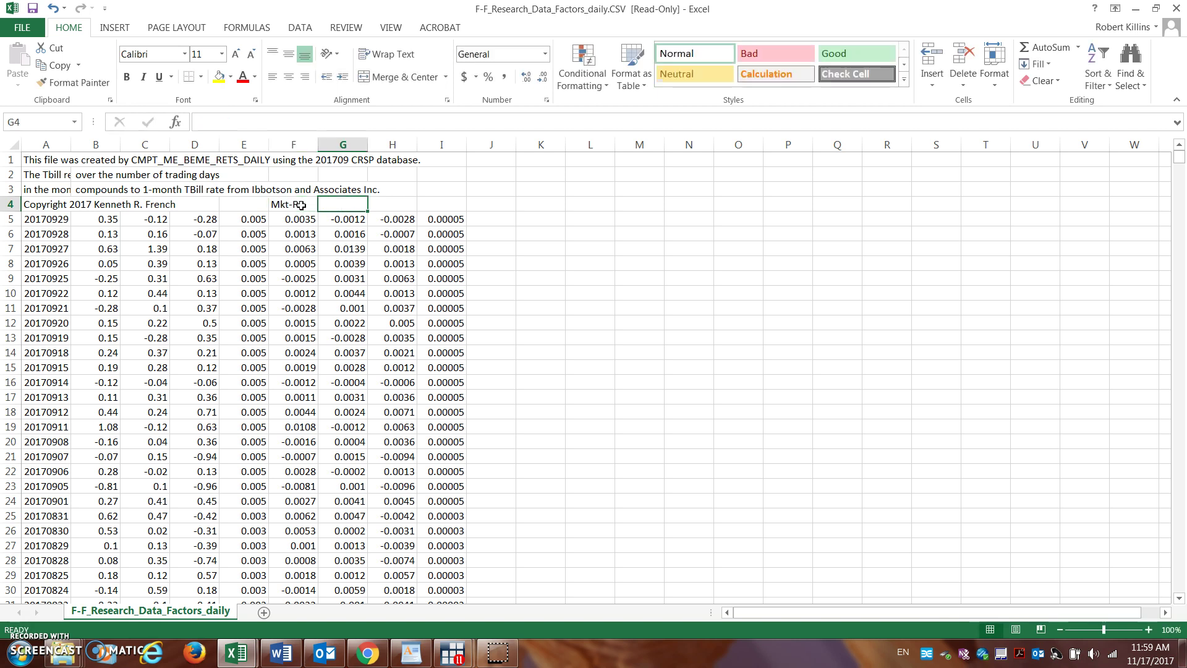
pyautogui.write('SSM')
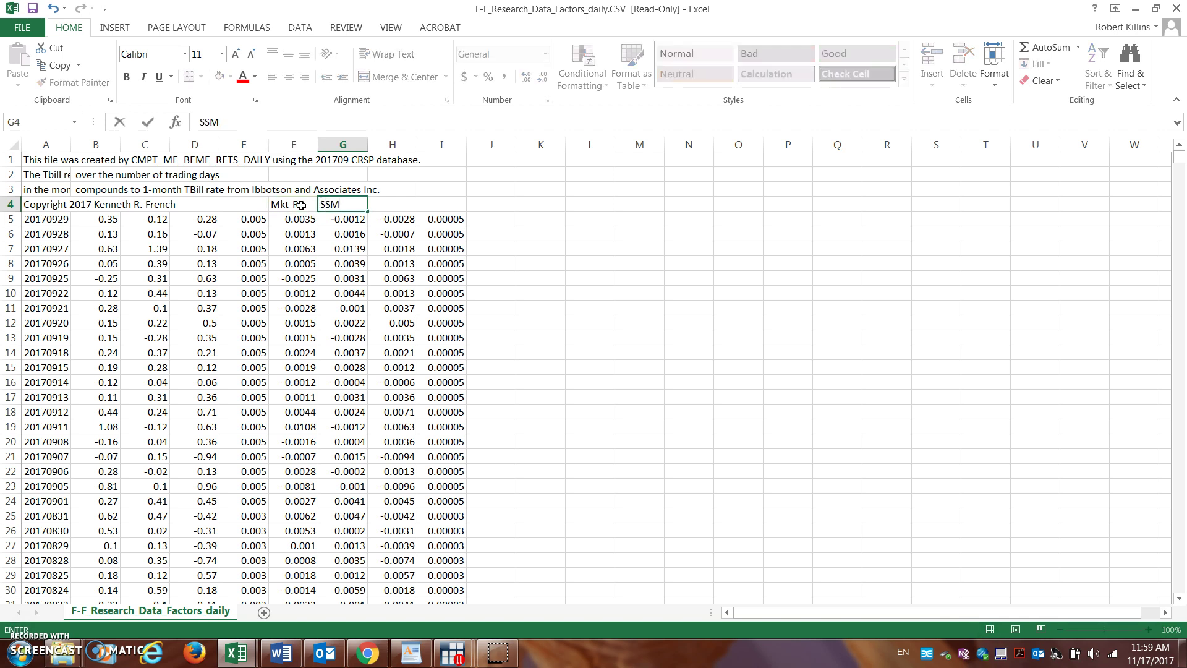
pyautogui.press('BackSpace')
pyautogui.press('BackSpace')
pyautogui.write('MB')
pyautogui.press('Tab')
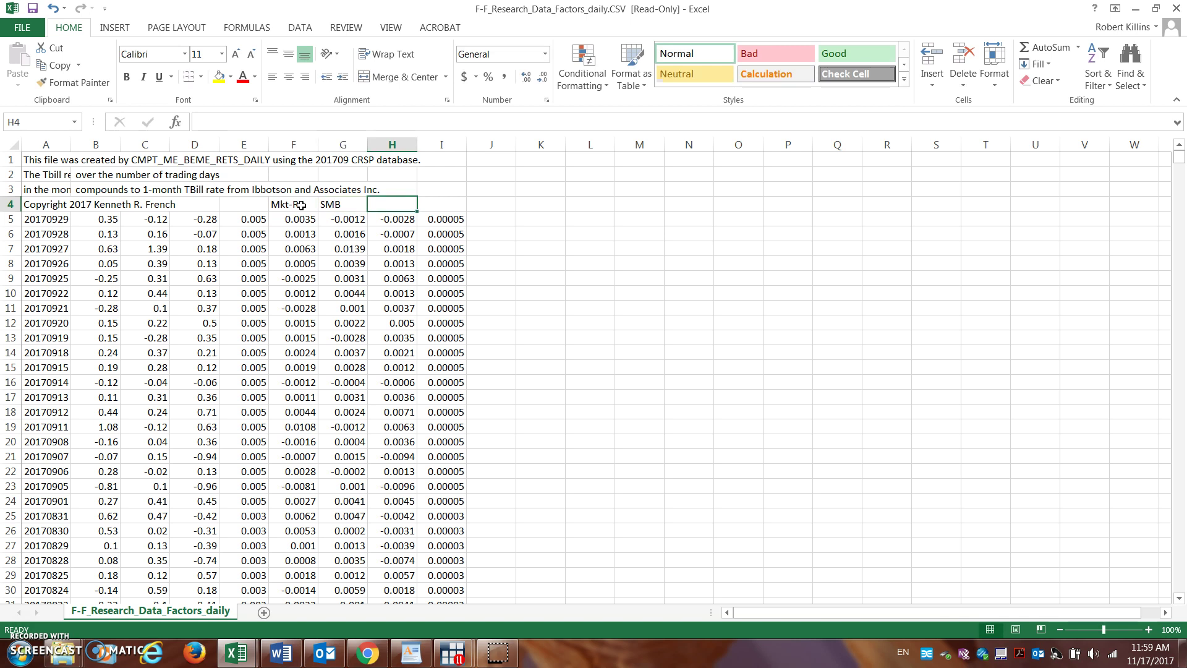
pyautogui.write('HML')
pyautogui.press('Tab')
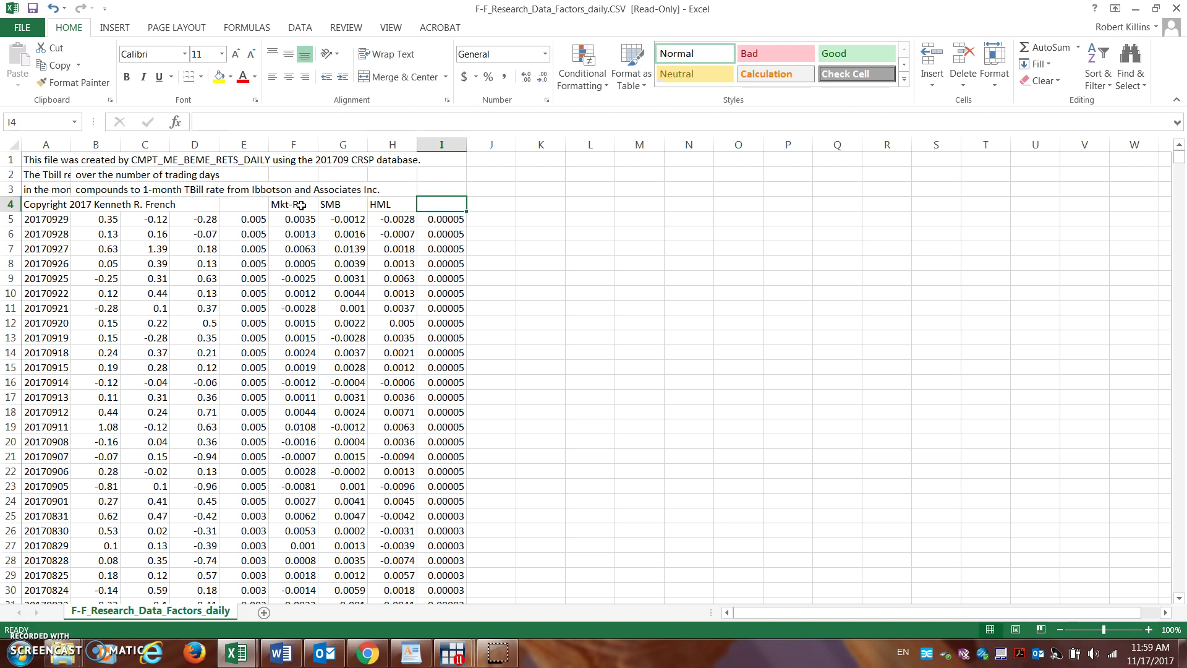
pyautogui.write('RF')
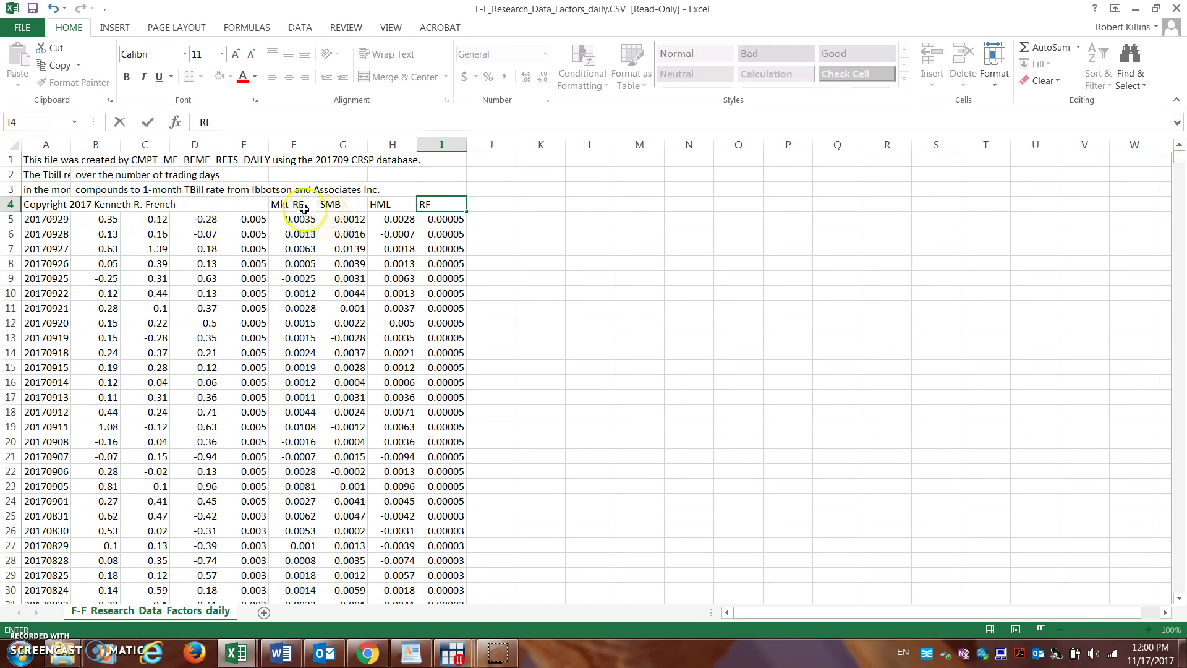
# Copy the labelled decimal factors in F4:I696, back to 20150102, and switch to the TSLA (2) workbook
pyautogui.moveTo(301, 206); pyautogui.dragTo(447, 323)
pyautogui.moveTo(447, 367); pyautogui.dragTo(451, 489)
pyautogui.rightClick(421, 467)
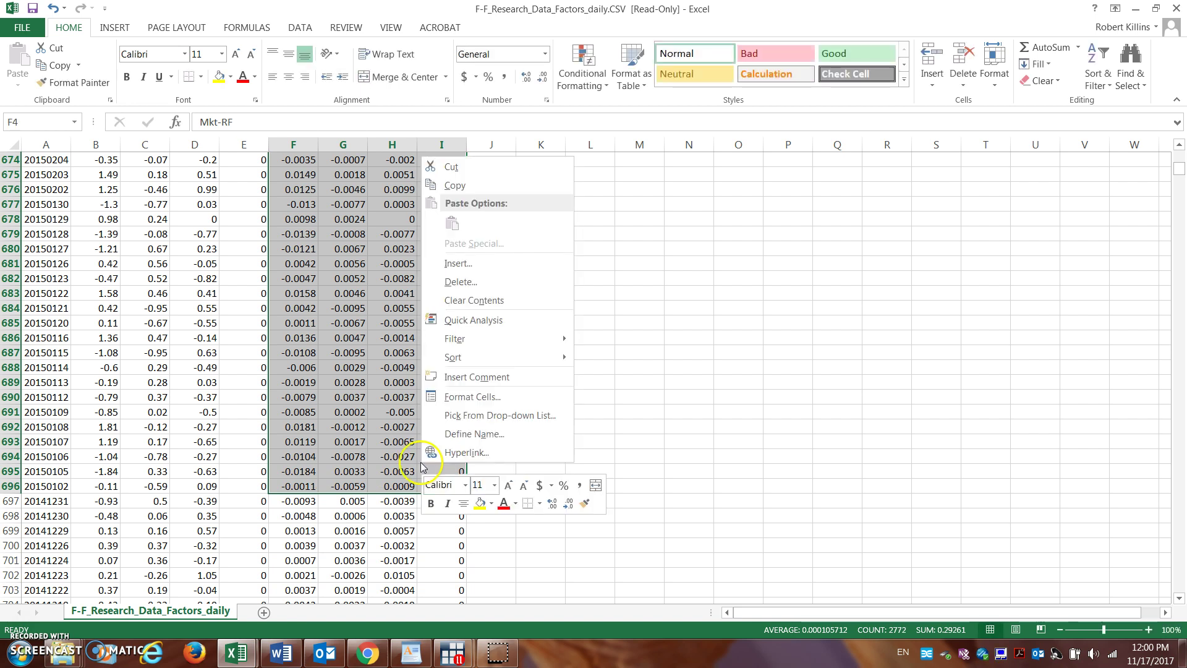
pyautogui.click(499, 186)
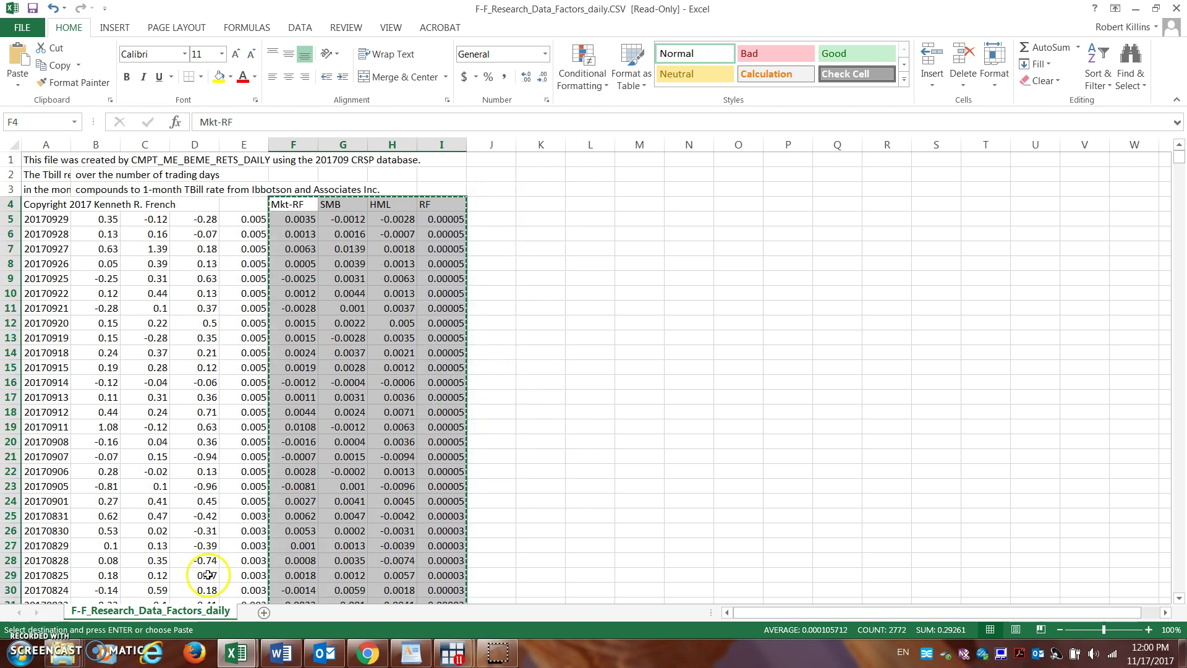
pyautogui.moveTo(236, 652)
pyautogui.click(107, 591)
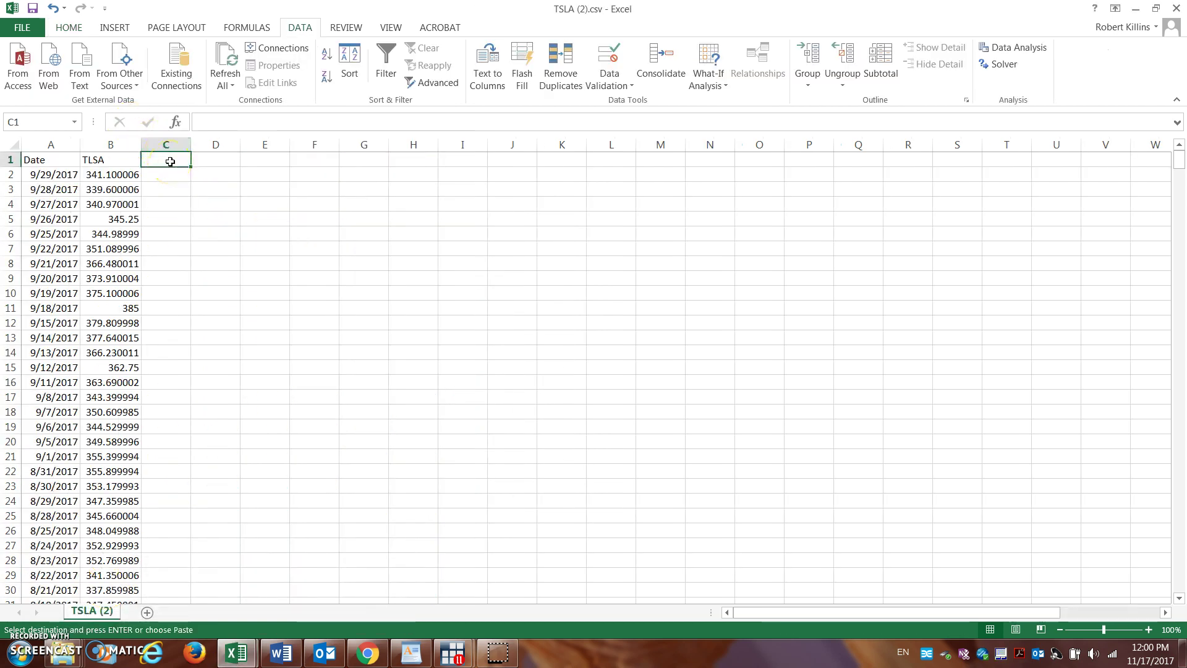
# Paste the copied factor columns into the Tesla sheet starting at C1 as values only
pyautogui.hotkey('ctrl', 'v')
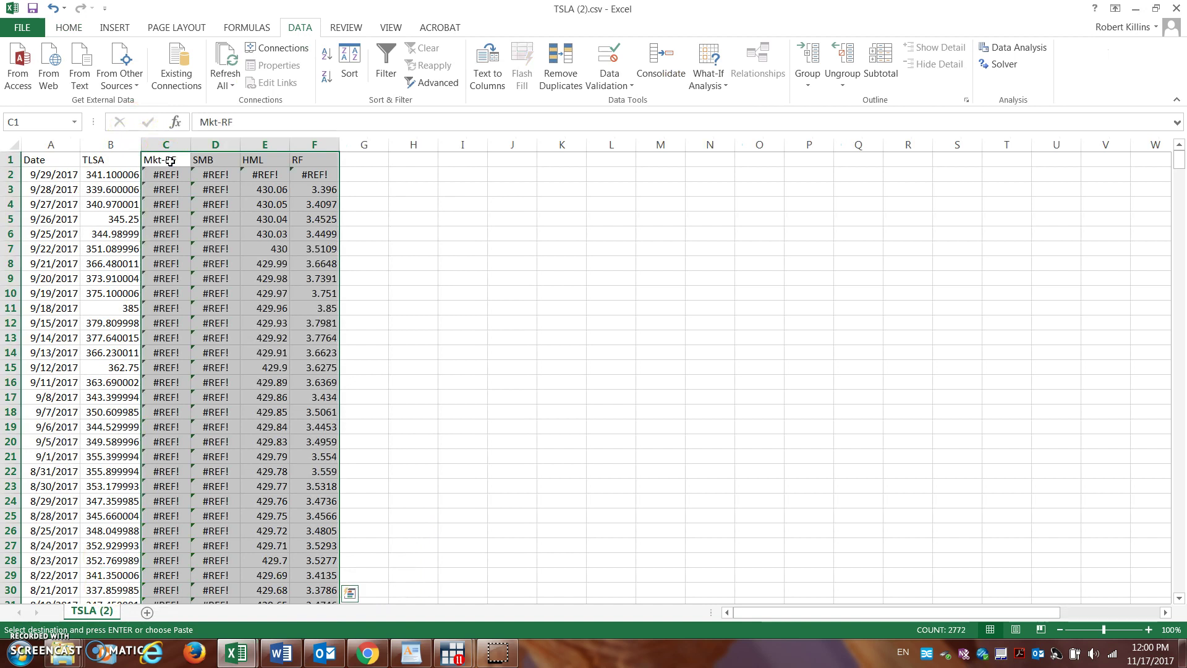
pyautogui.click(170, 162)
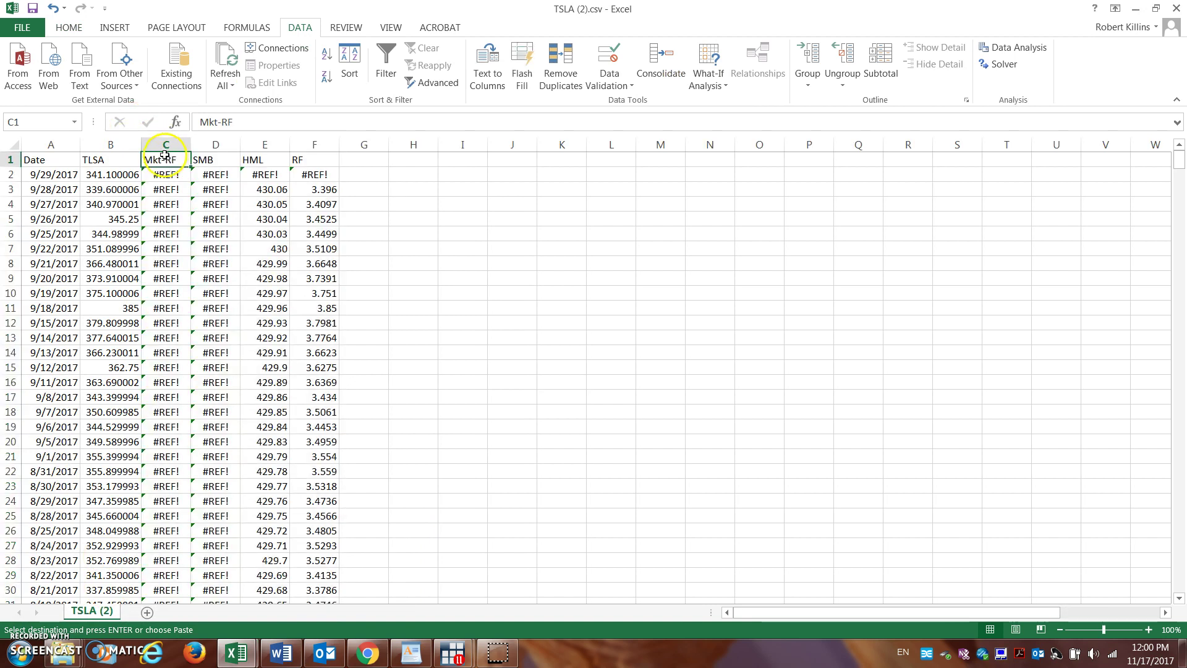
pyautogui.rightClick(168, 162)
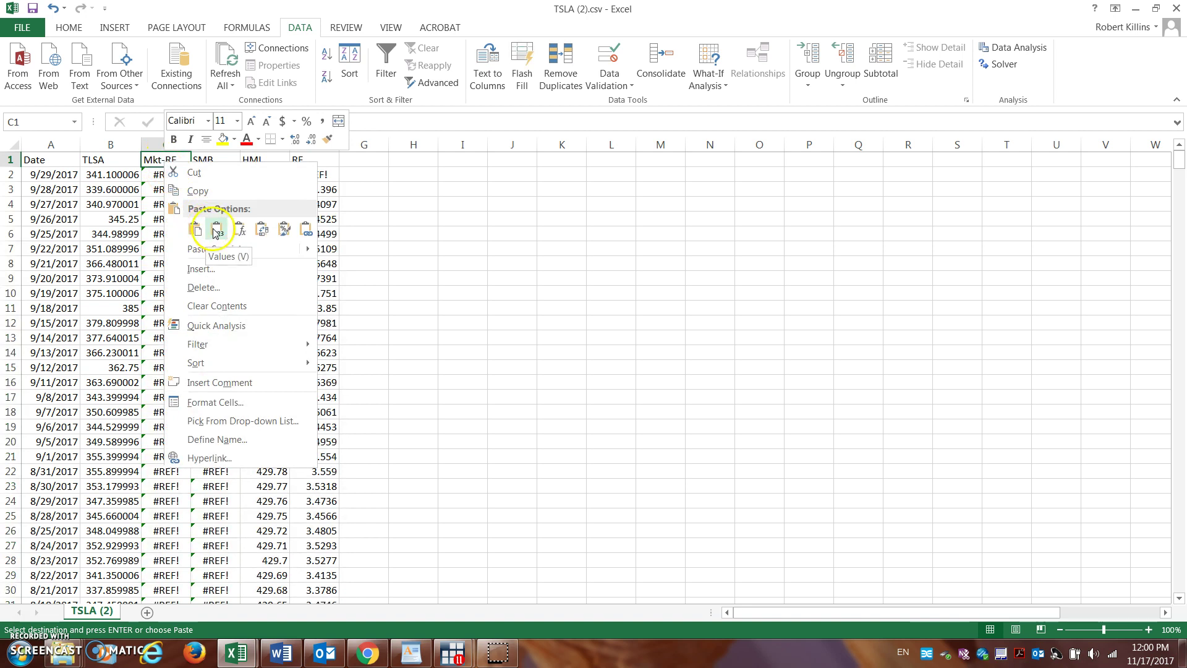
pyautogui.click(213, 230)
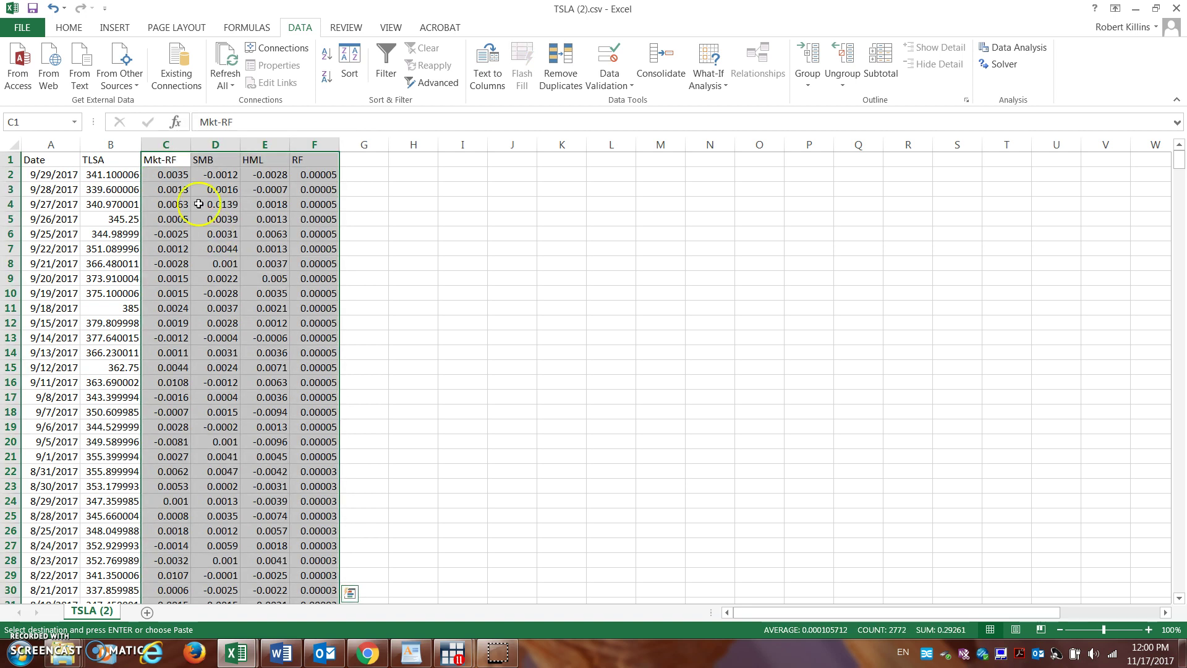
pyautogui.rightClick(162, 163)
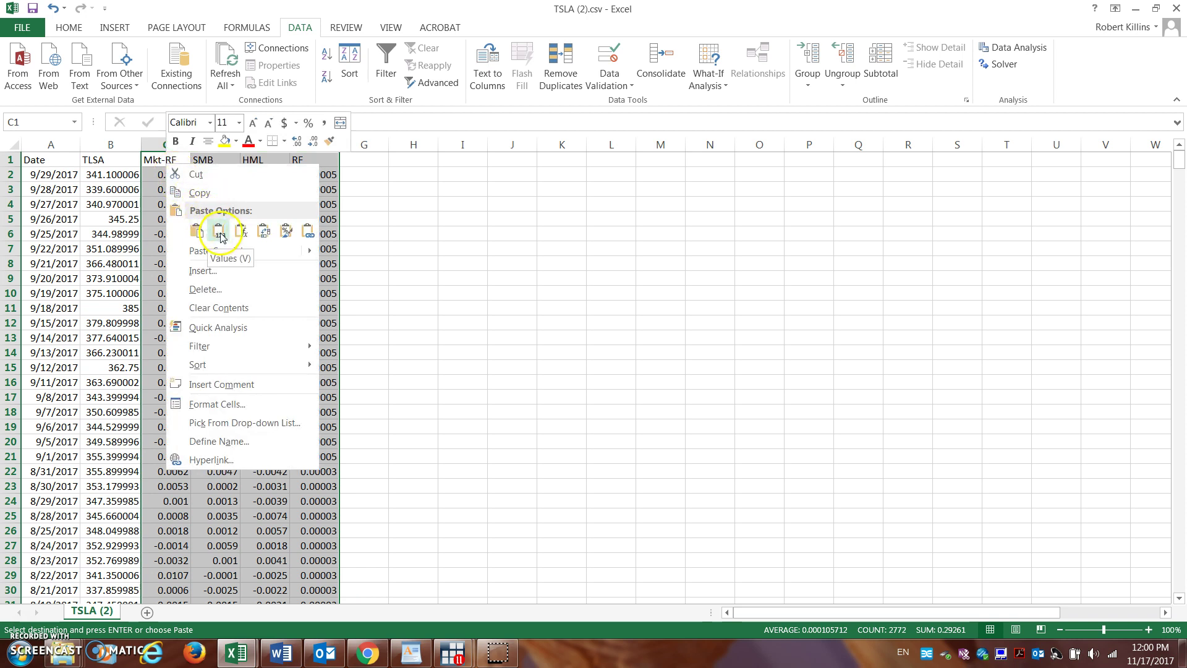
pyautogui.click(424, 240)
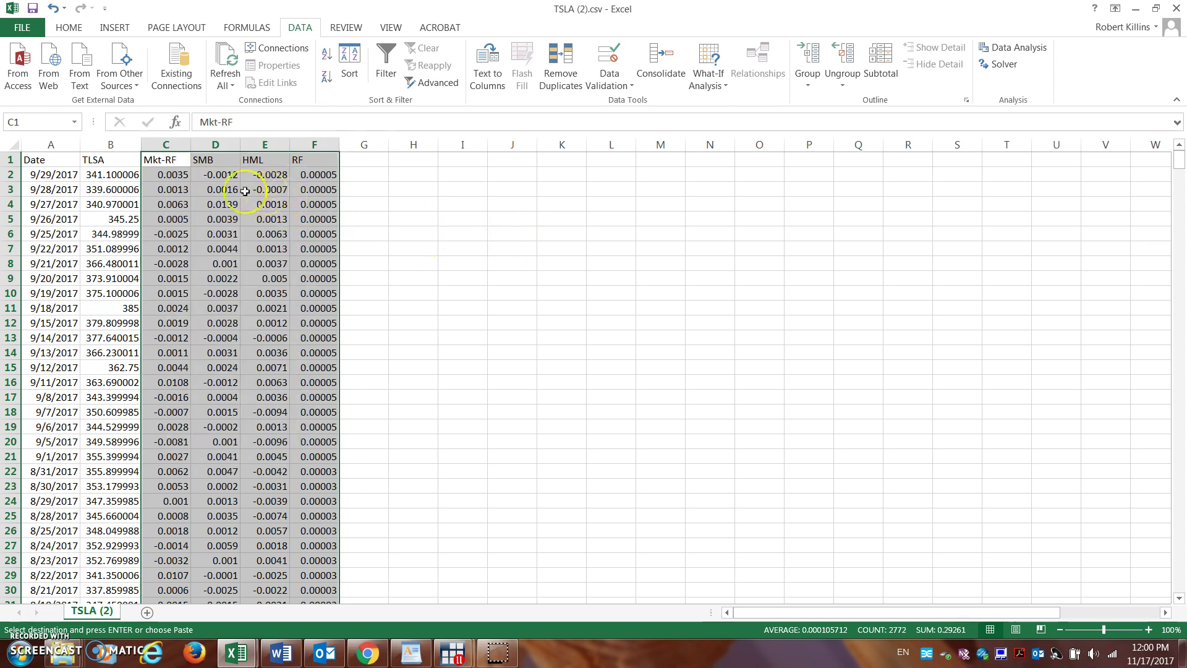
pyautogui.click(220, 186)
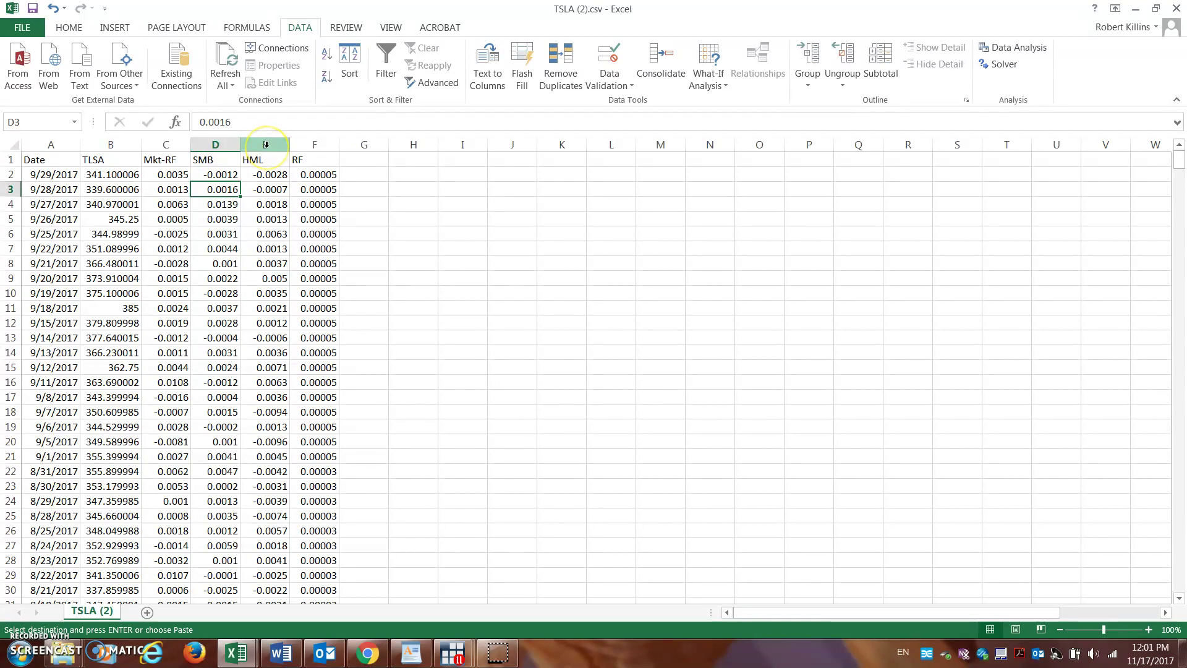
# Label G1 as rTSLA and enter the log return formula =LN(B2/B3) in G2
pyautogui.click(375, 164)
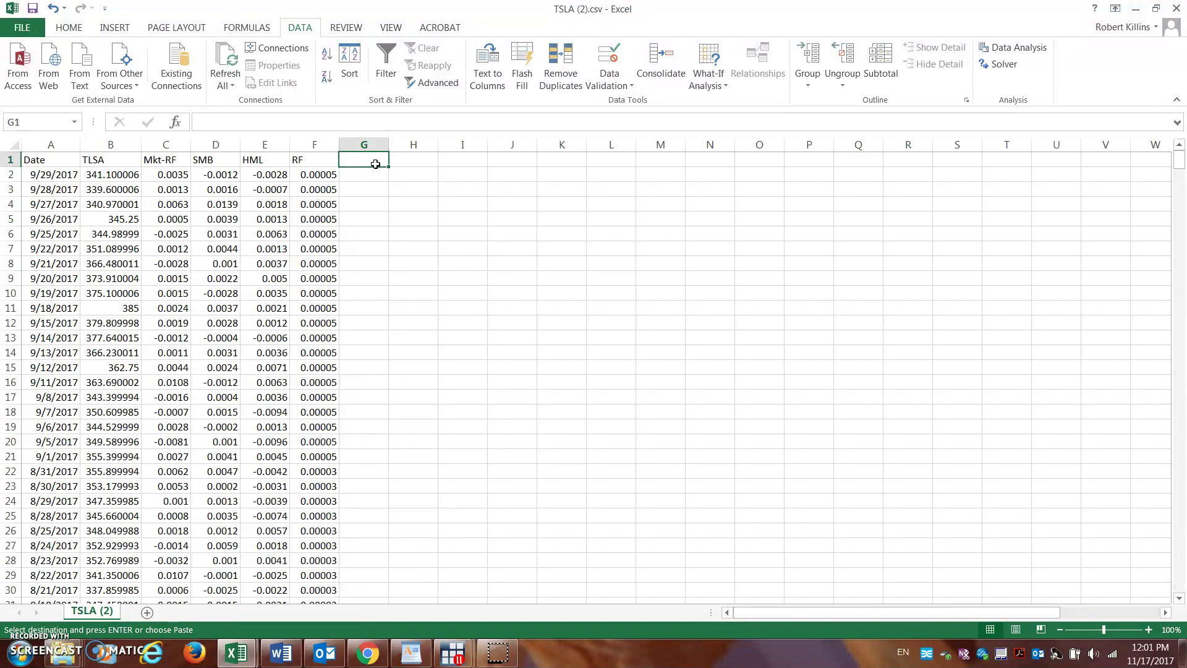
pyautogui.write('rTSLA')
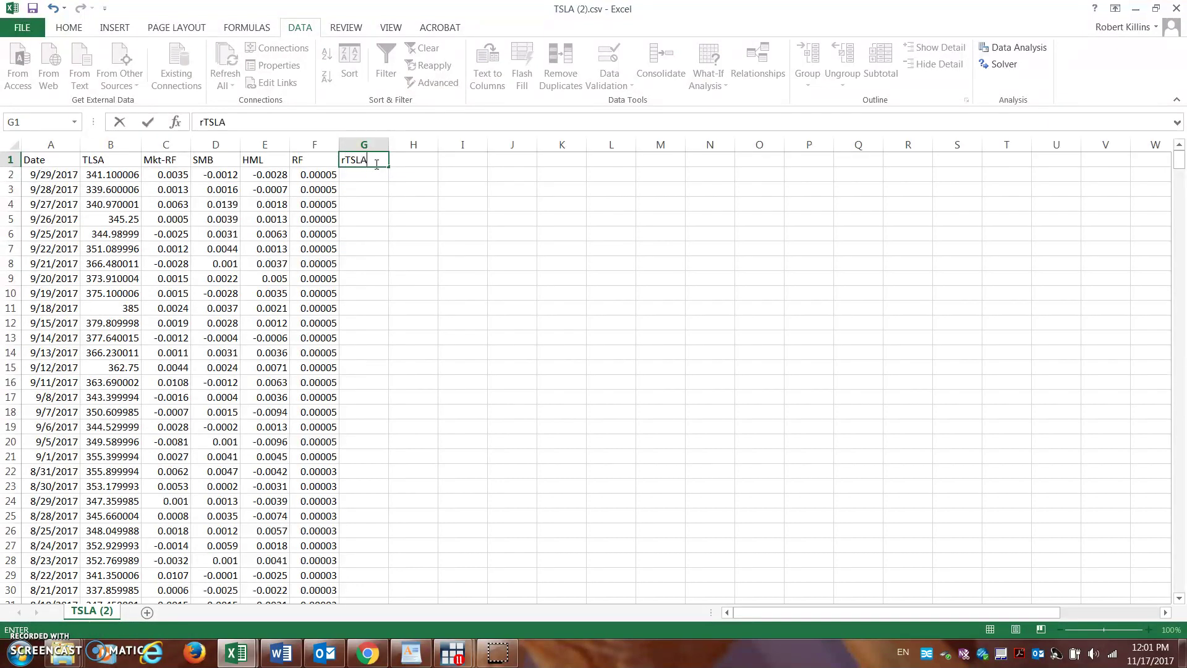
pyautogui.click(371, 175)
pyautogui.write('=ln(')
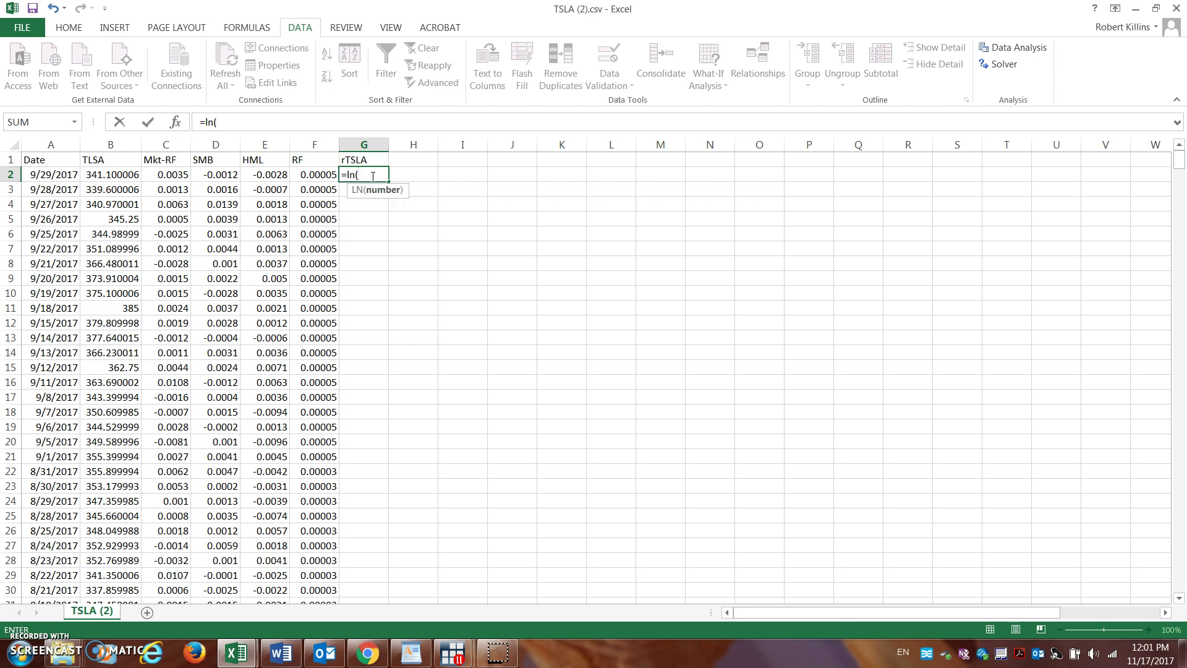
pyautogui.click(357, 176)
pyautogui.click(123, 176)
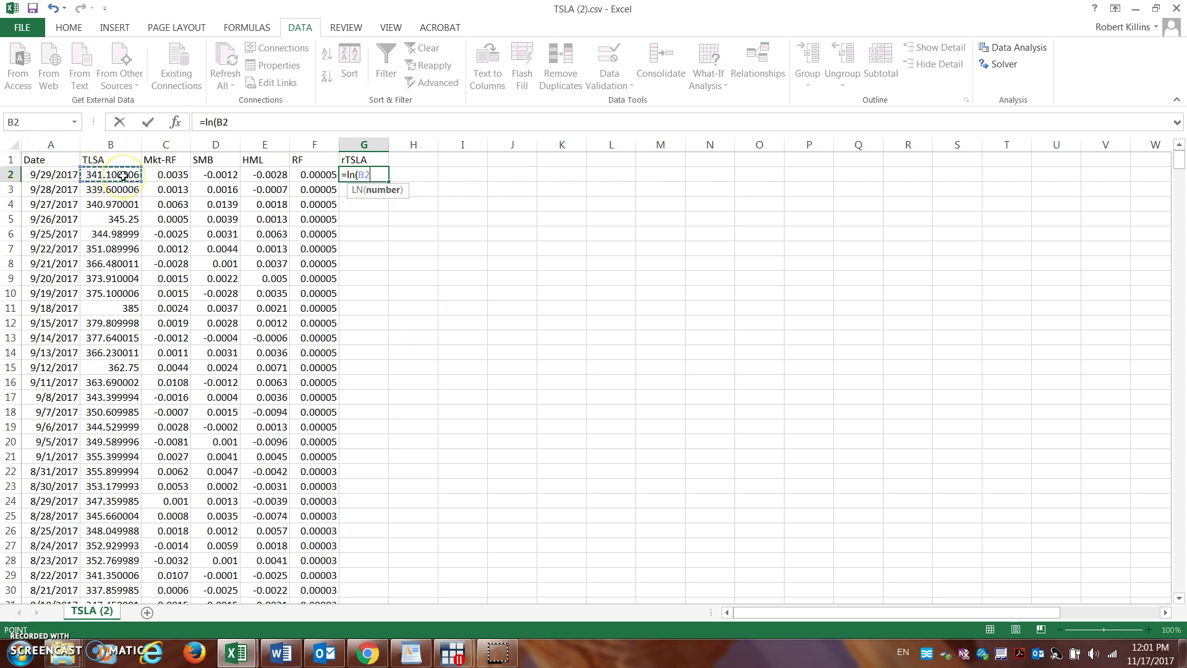
pyautogui.write('/')
pyautogui.click(122, 188)
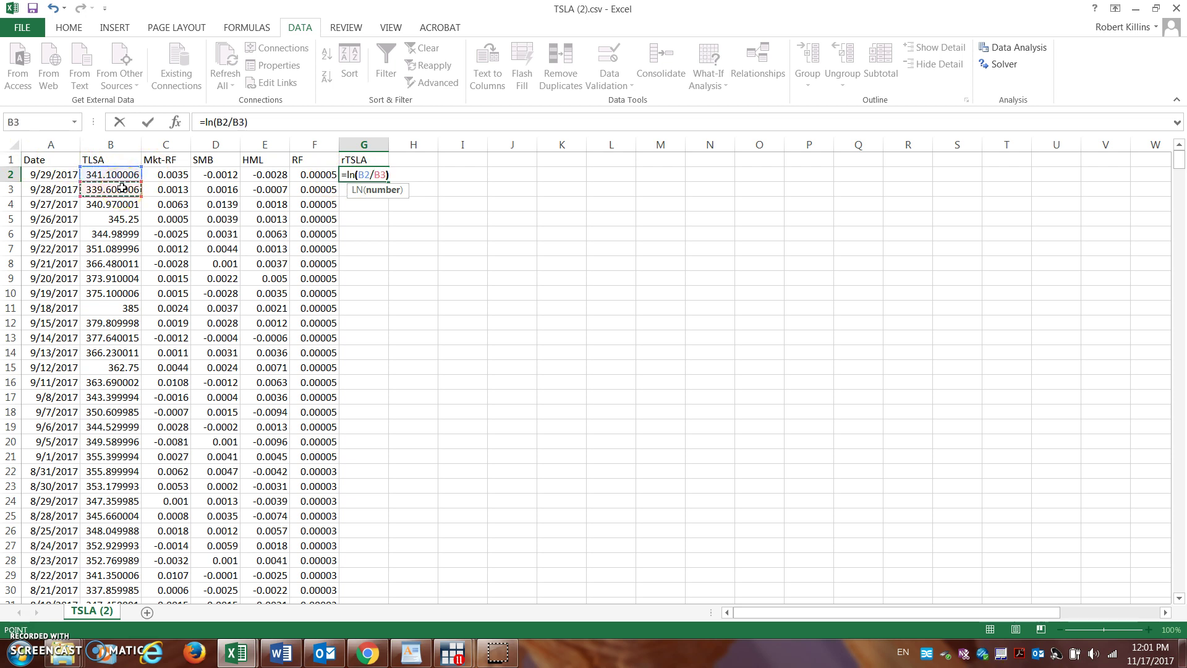
pyautogui.press('Return')
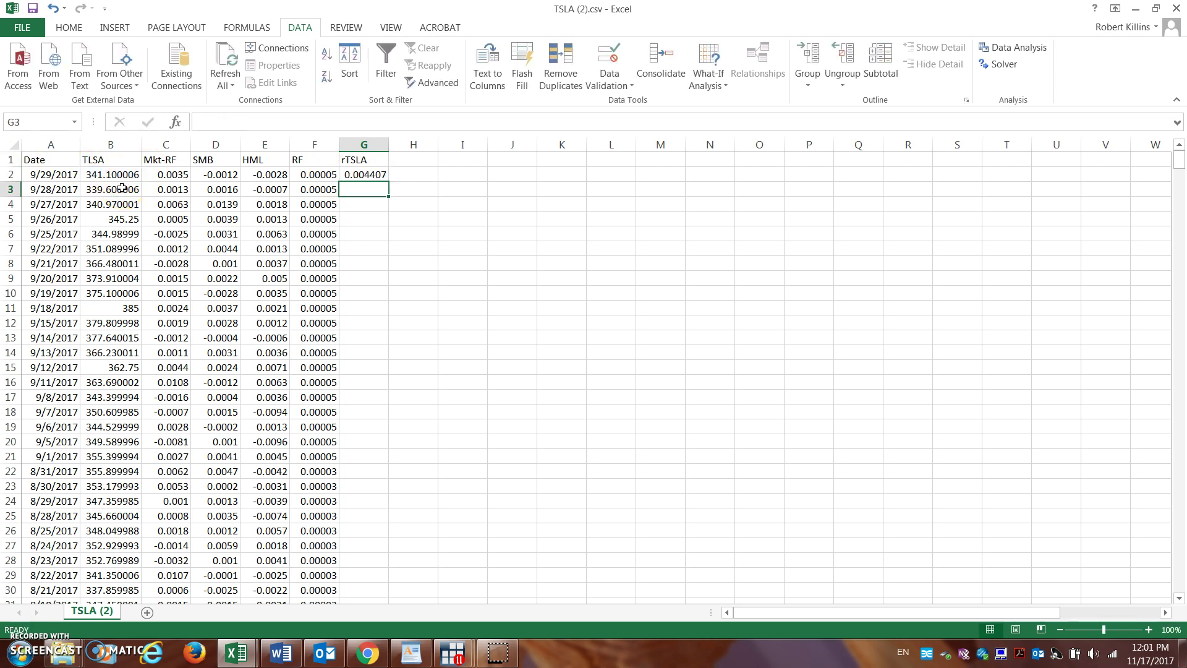
# Fill the rTSLA formula down column G for all dates and clear the last cell, G693
pyautogui.click(369, 173)
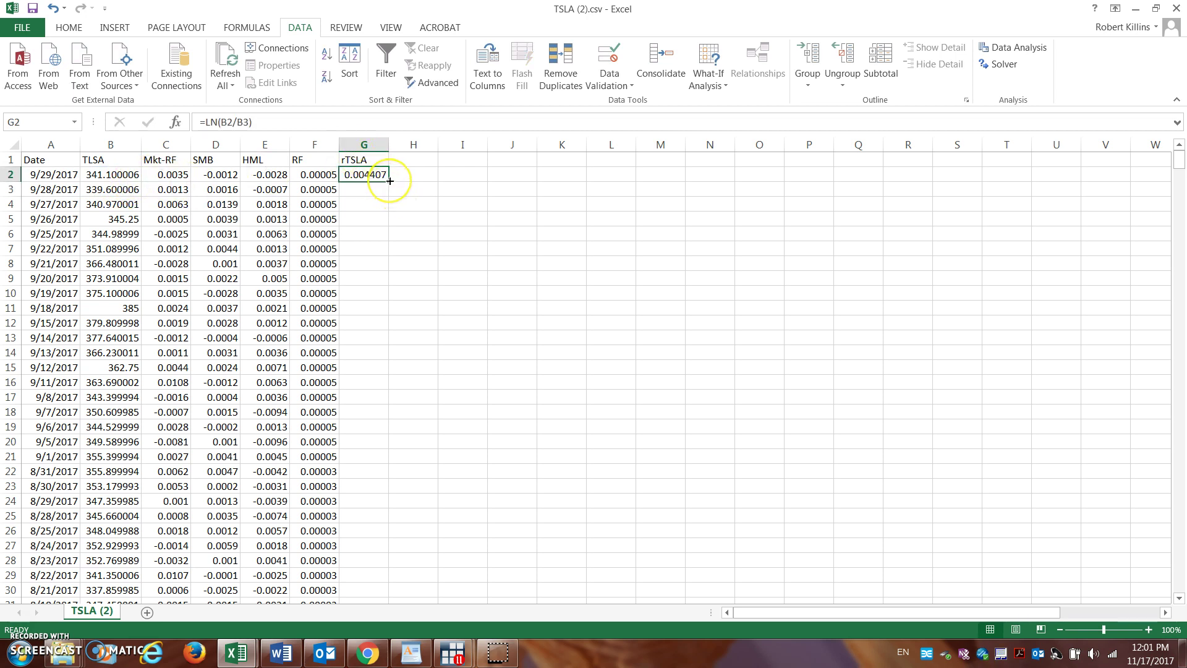
pyautogui.doubleClick(390, 181)
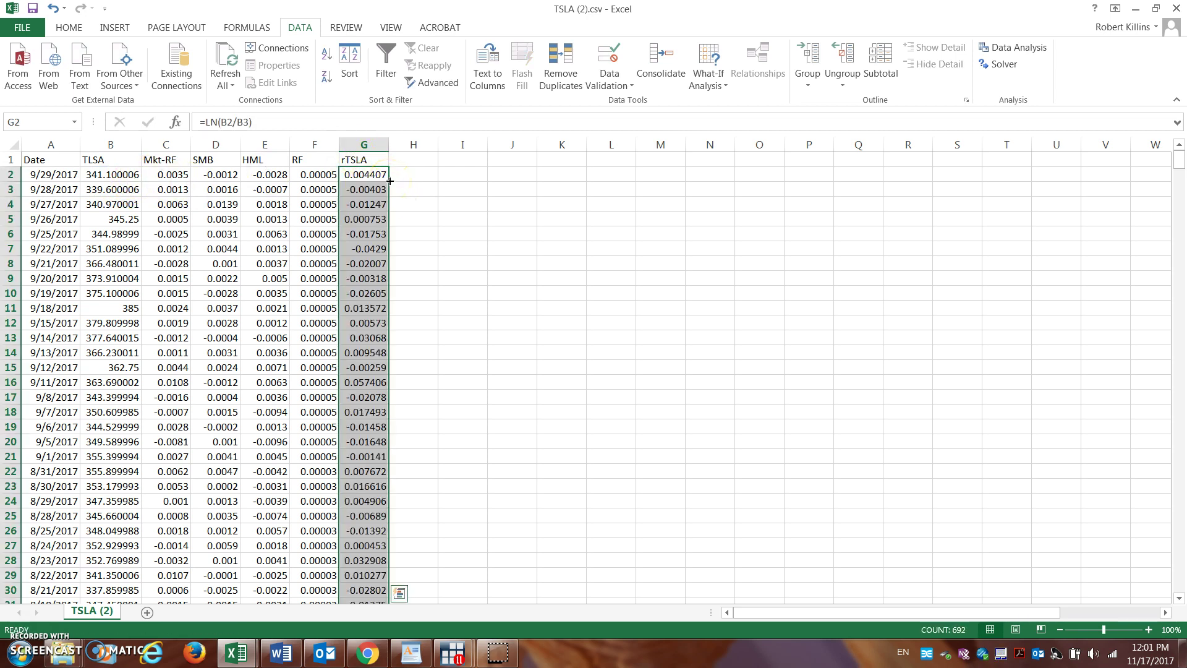
pyautogui.moveTo(1182, 160); pyautogui.dragTo(1178, 664)
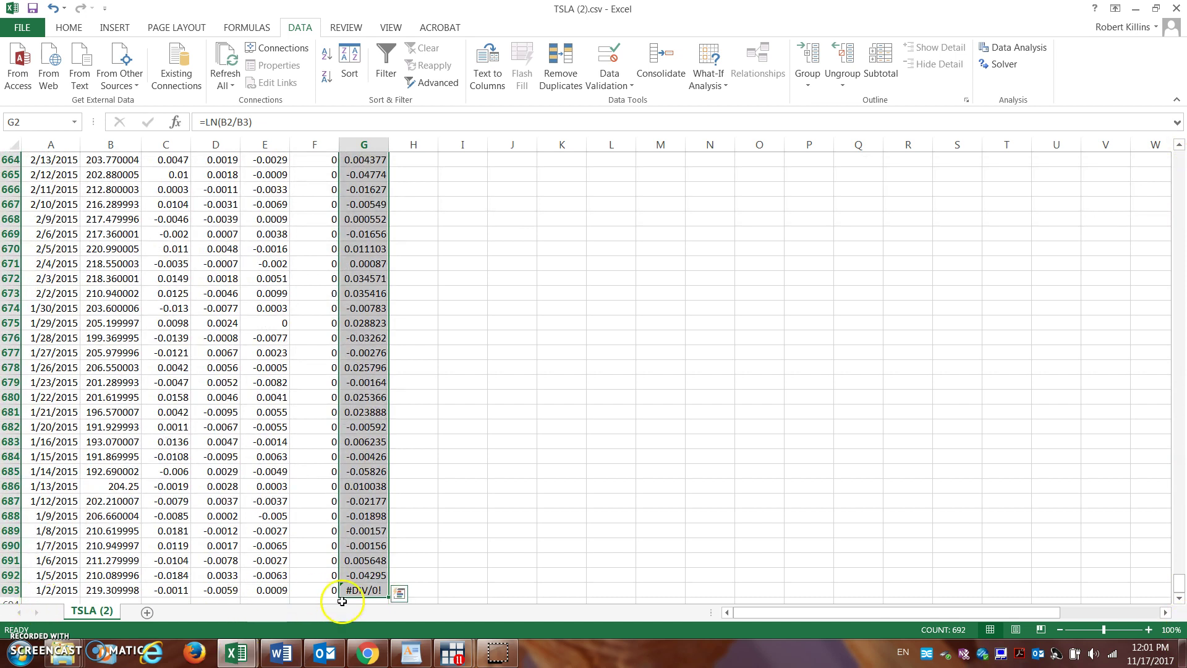
pyautogui.click(366, 593)
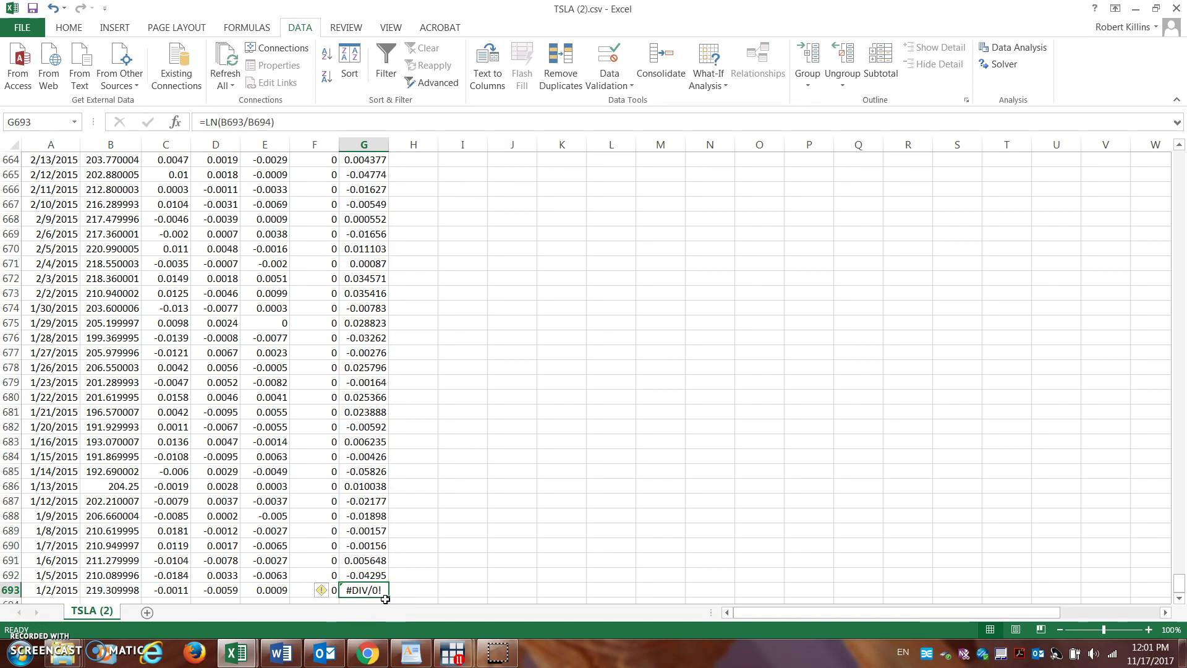
pyautogui.press('Delete')
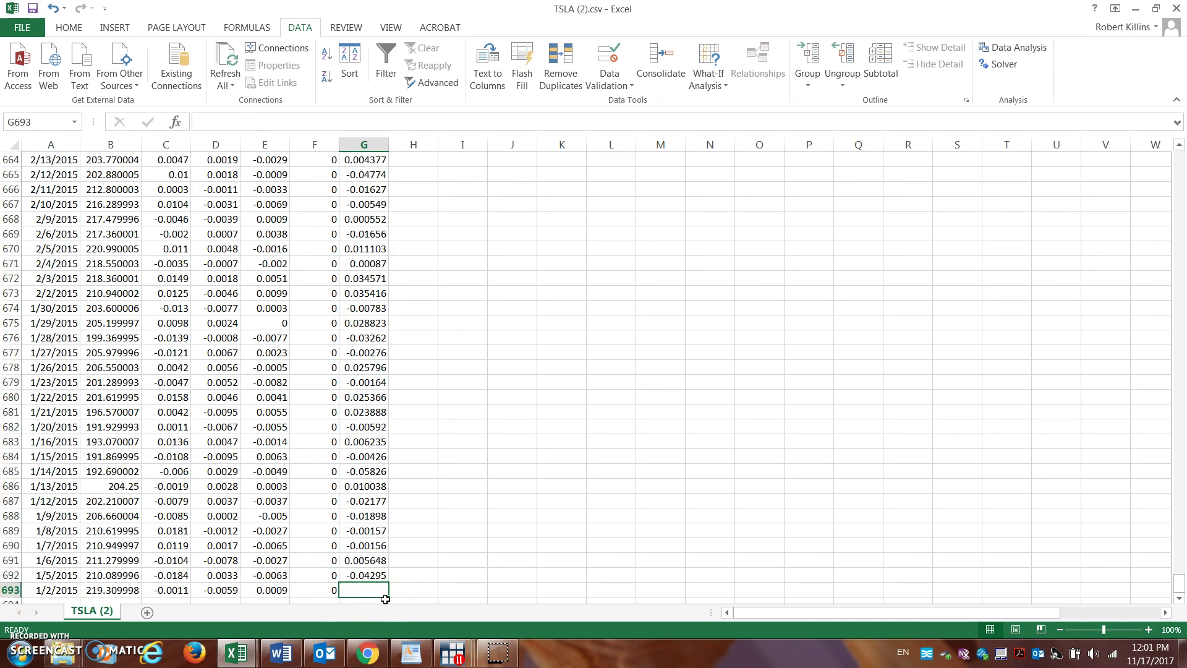
pyautogui.moveTo(1180, 578); pyautogui.dragTo(1180, 660)
pyautogui.moveTo(1181, 591); pyautogui.dragTo(1174, 69)
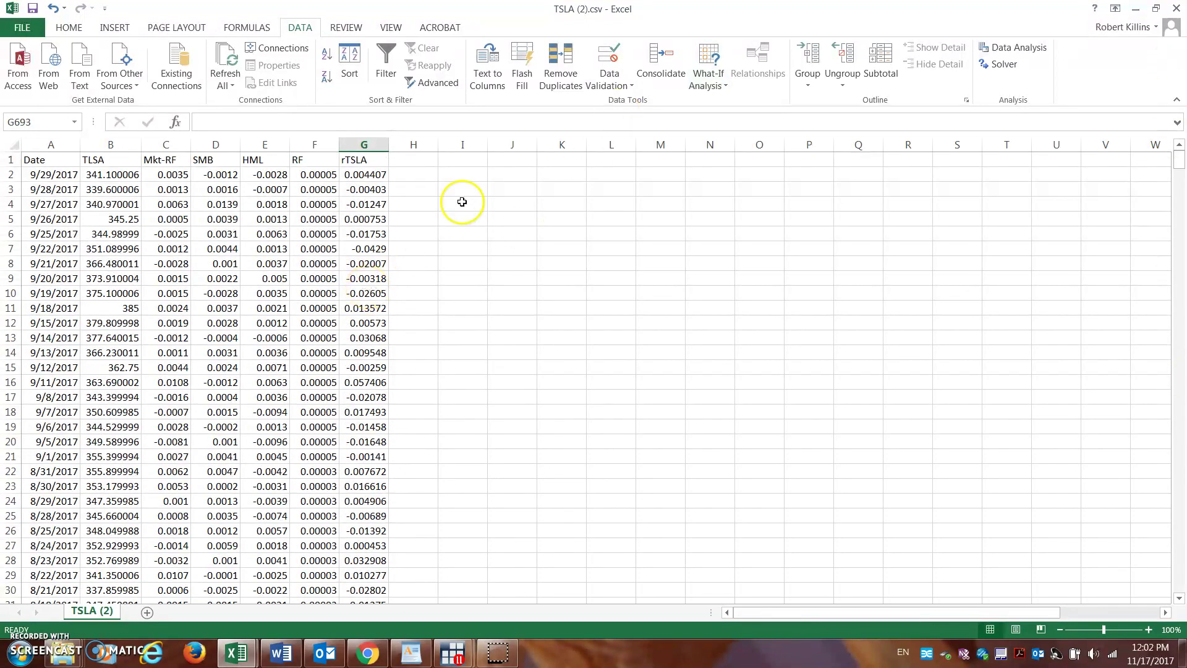
# Label H1 as erTSLA and enter the excess return formula =G2-F2 in H2
pyautogui.click(414, 164)
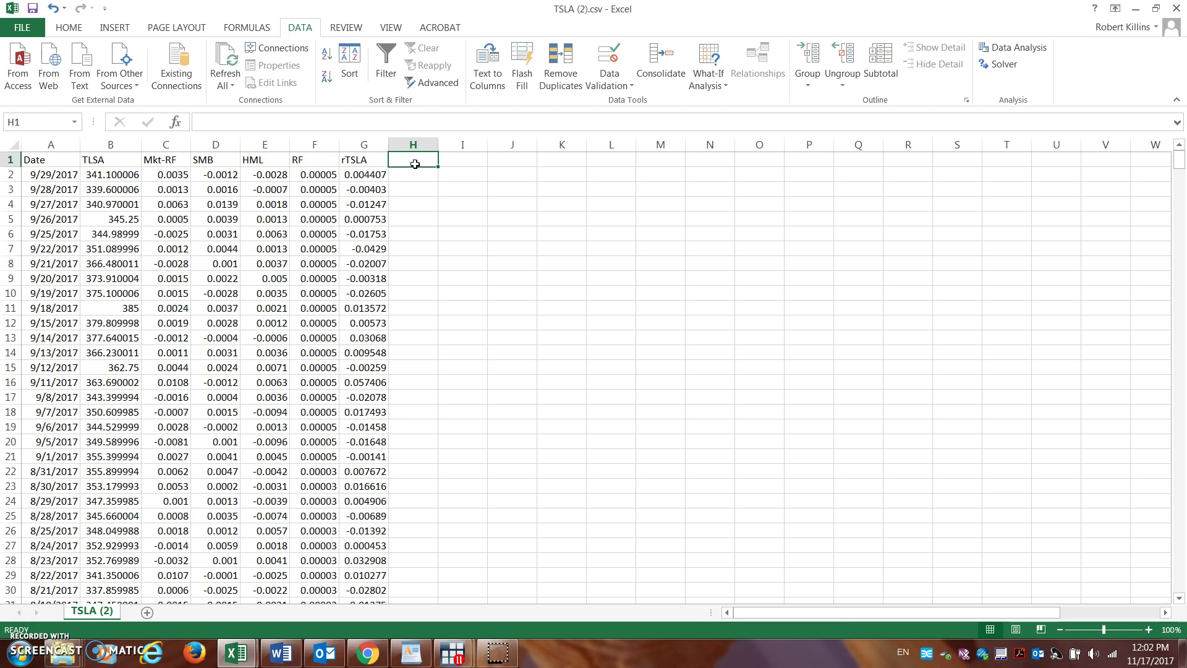
pyautogui.write('er')
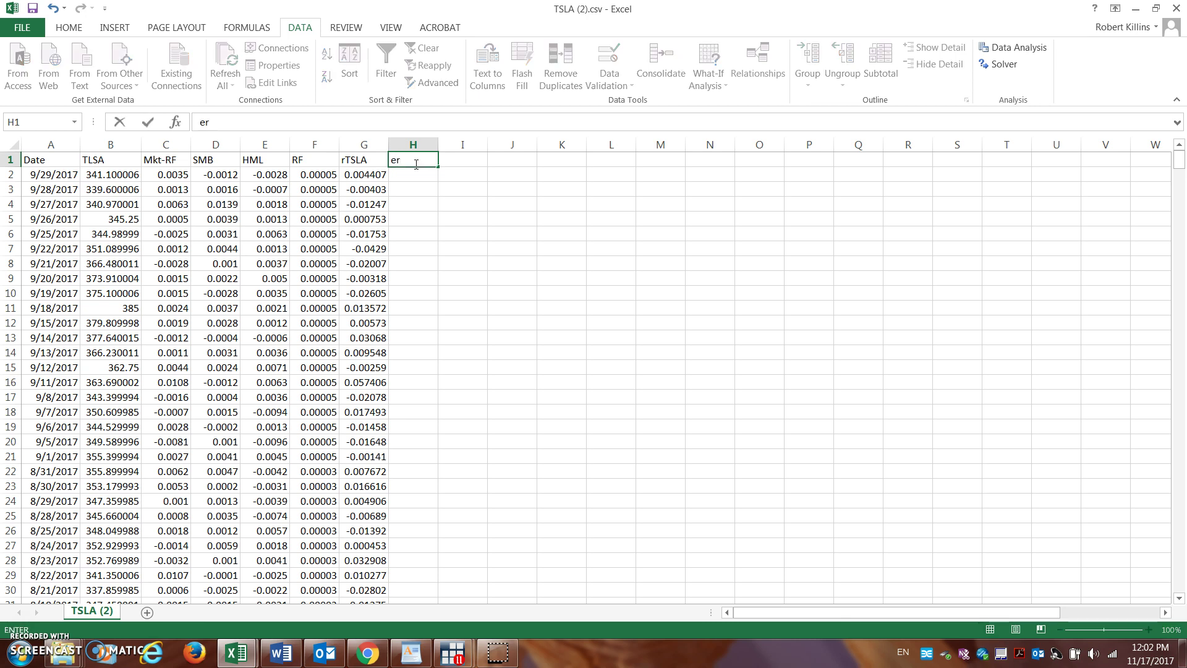
pyautogui.write('TSLA')
pyautogui.press('Return')
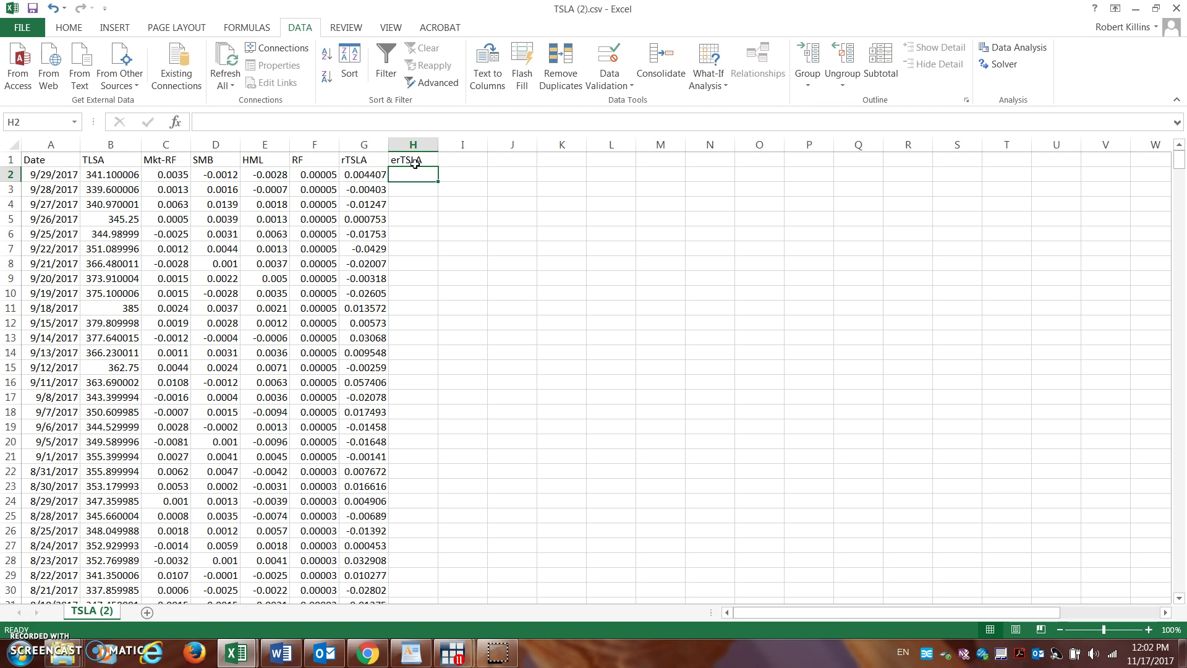
pyautogui.write('=')
pyautogui.click(369, 175)
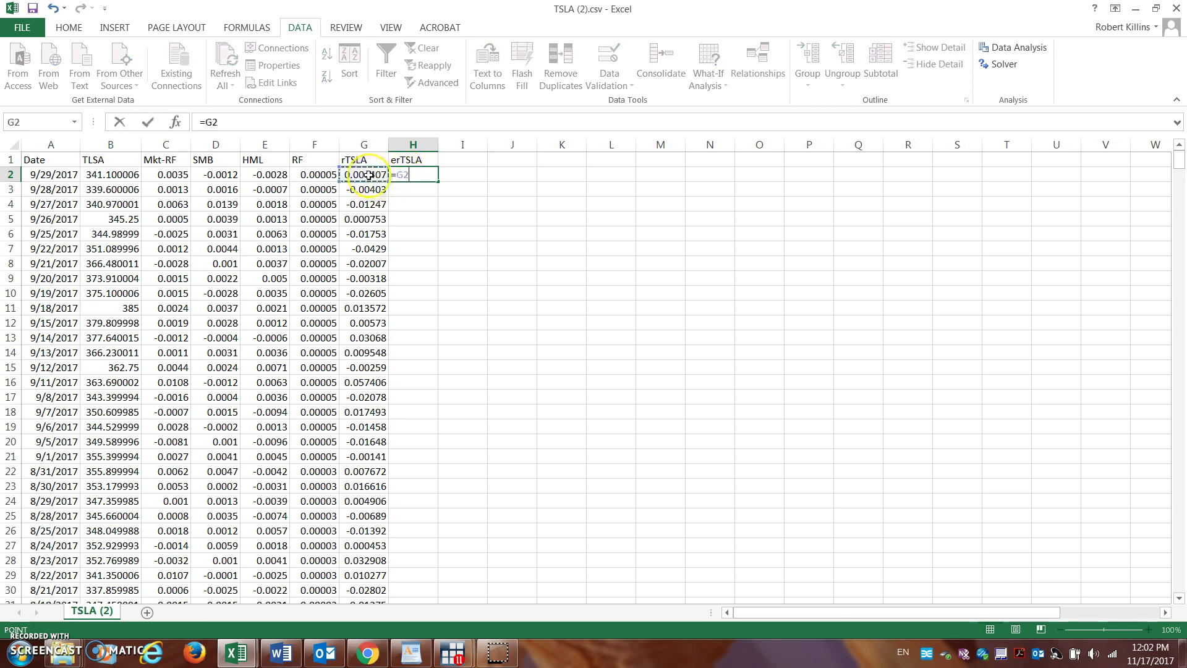
pyautogui.write('-')
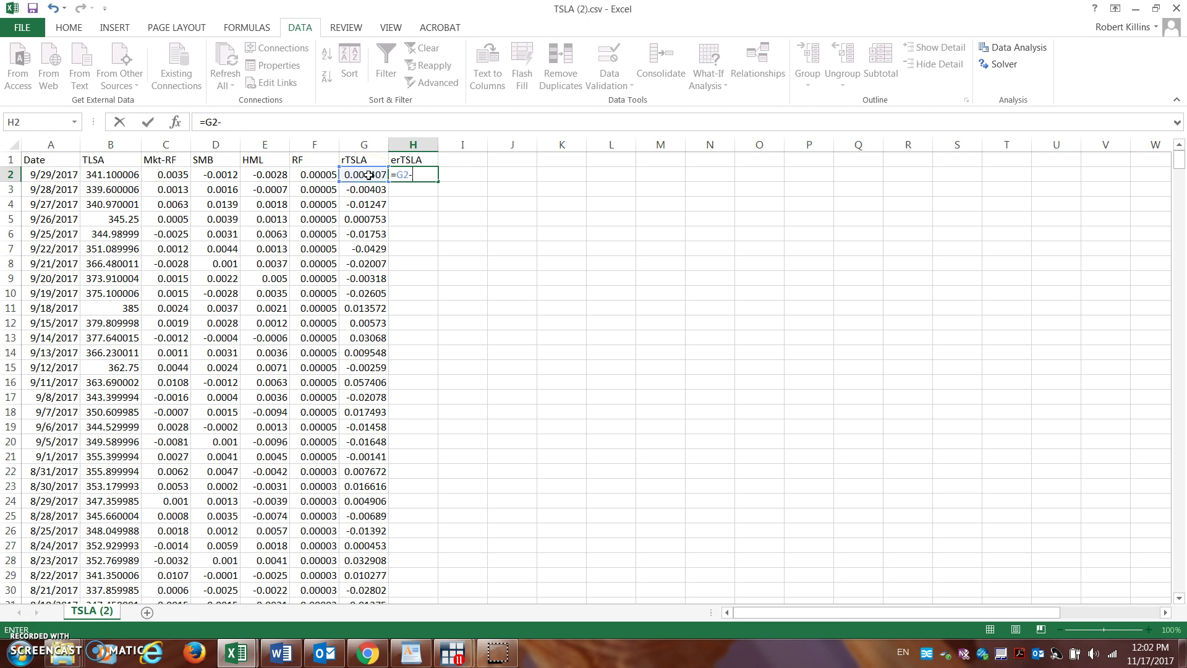
pyautogui.click(321, 175)
pyautogui.press('Return')
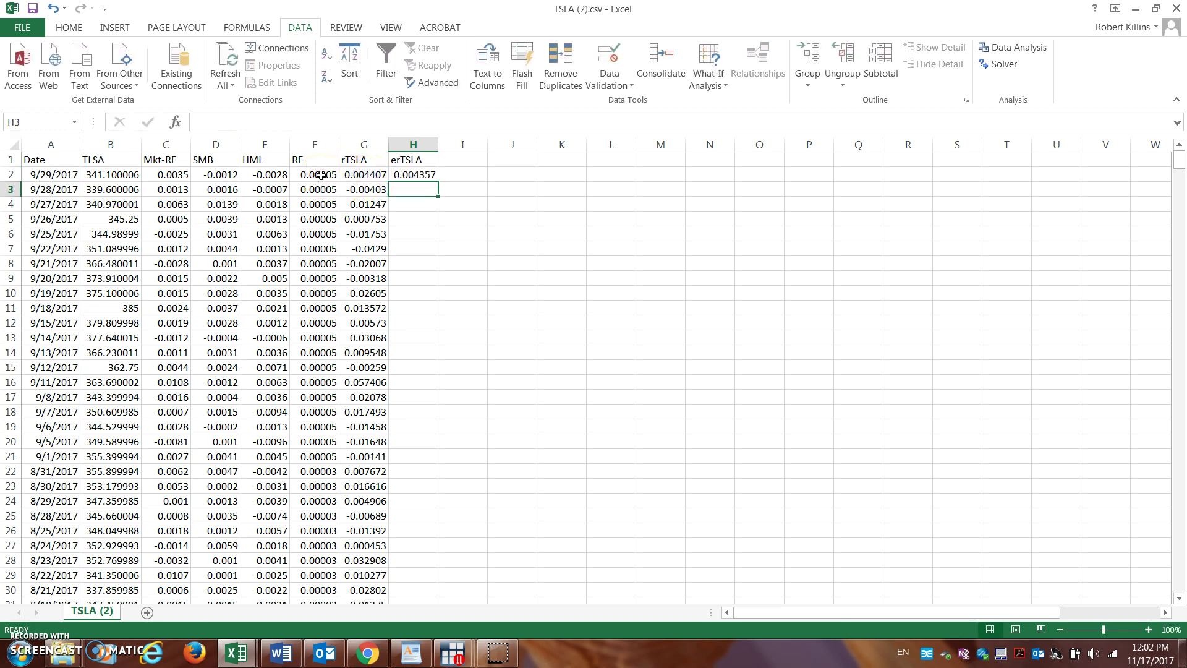
# Fill the erTSLA excess return formula from H2 down column H for all dates
pyautogui.click(429, 175)
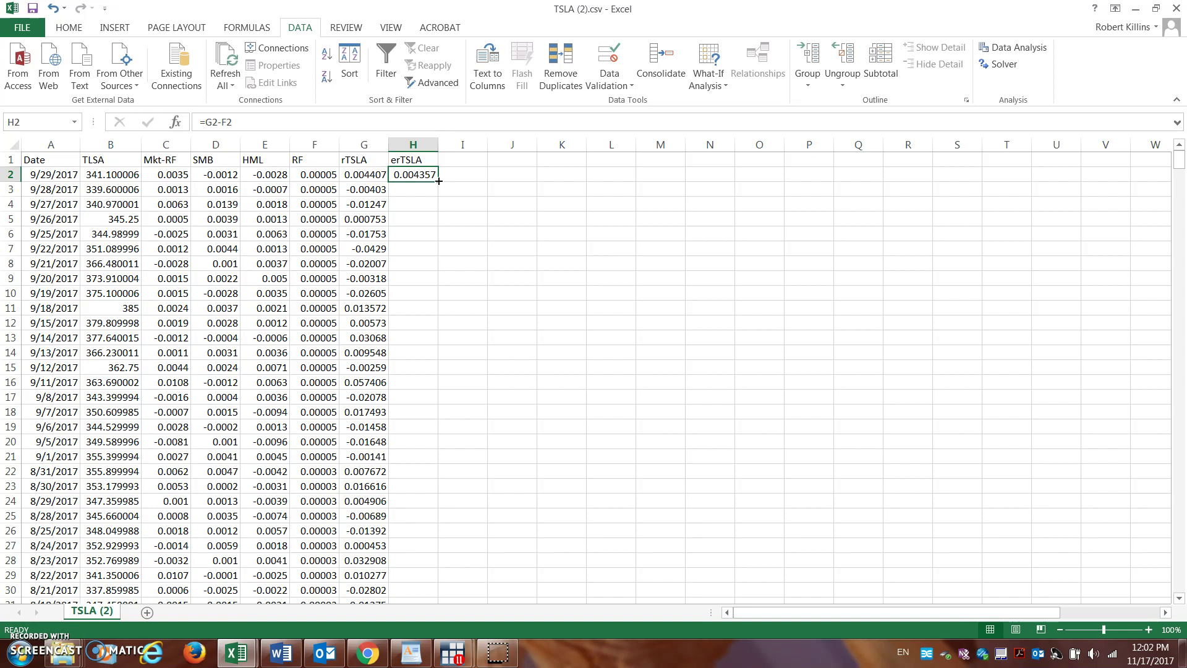
pyautogui.doubleClick(440, 181)
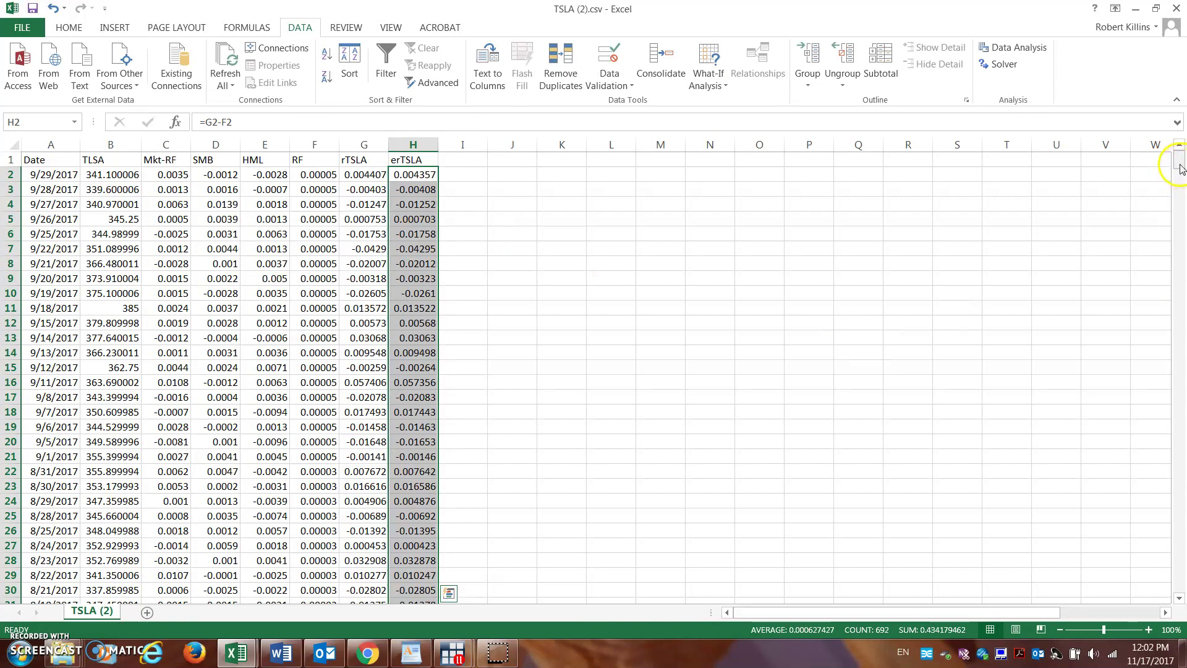
pyautogui.moveTo(1179, 170); pyautogui.dragTo(1103, 124)
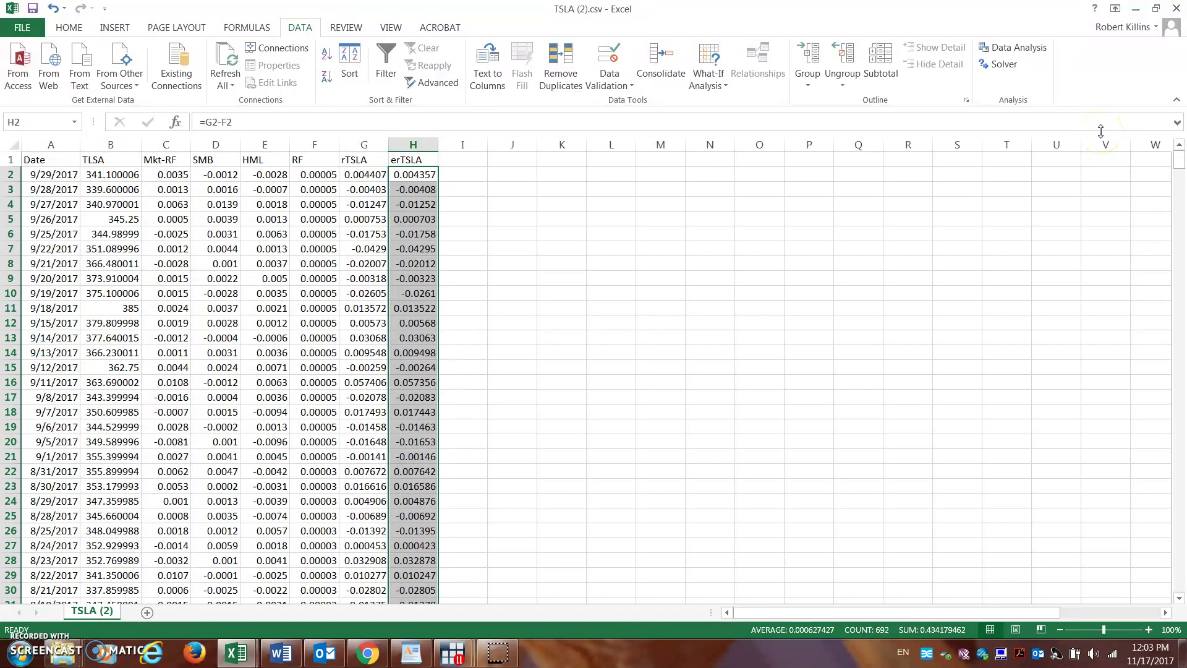
pyautogui.click(513, 179)
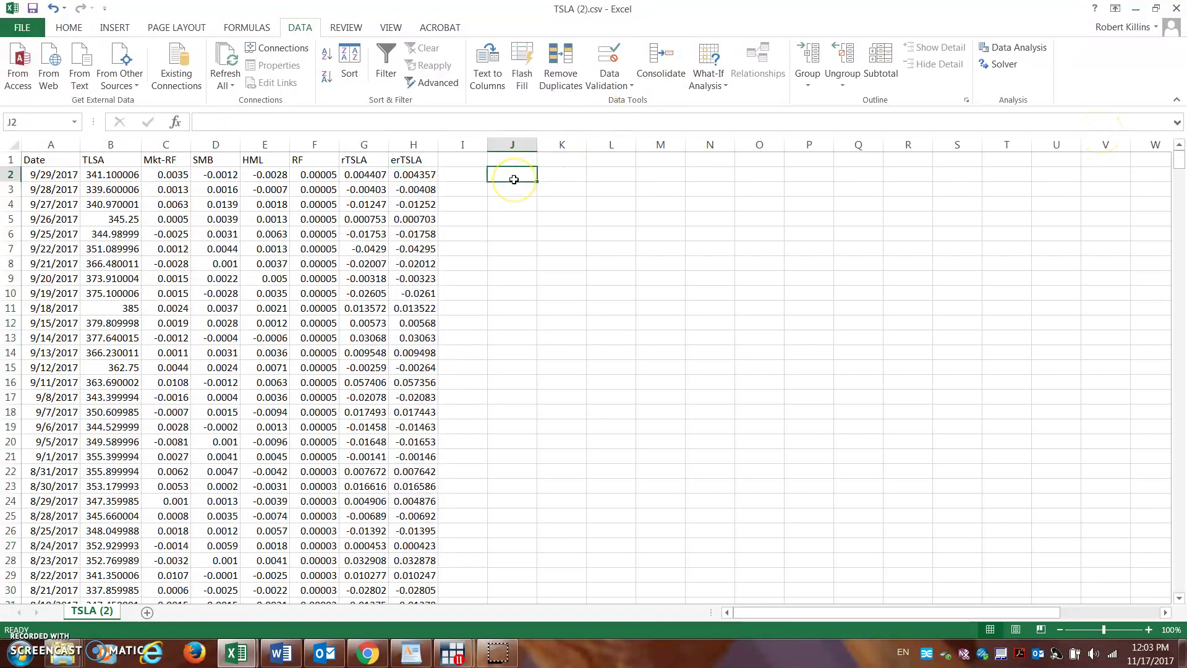
pyautogui.click(508, 181)
pyautogui.click(513, 193)
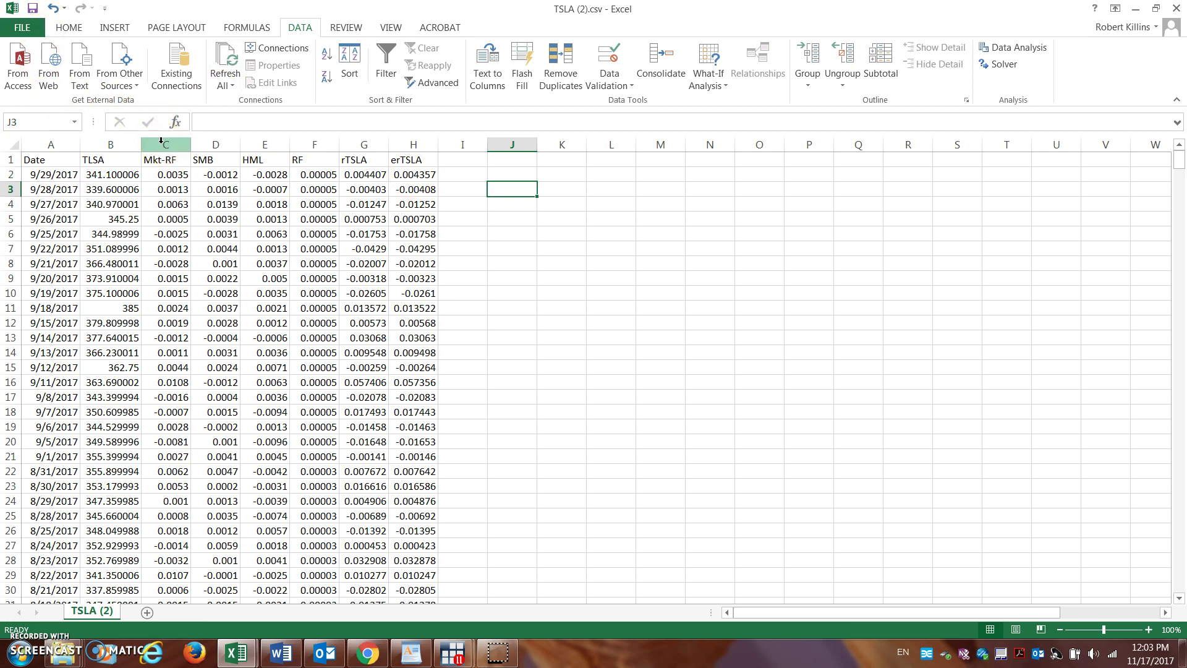
pyautogui.click(505, 178)
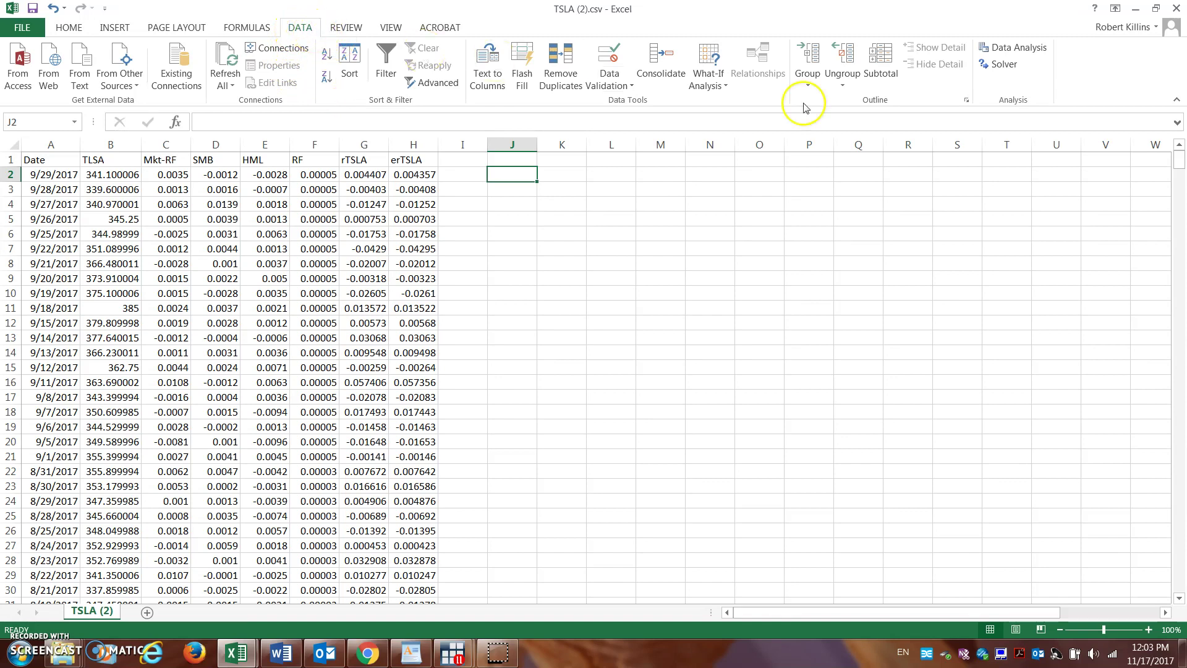
# View the Data Analysis tools, and check the Analysis ToolPak entry in the list of available Excel add-ins
pyautogui.click(1015, 47)
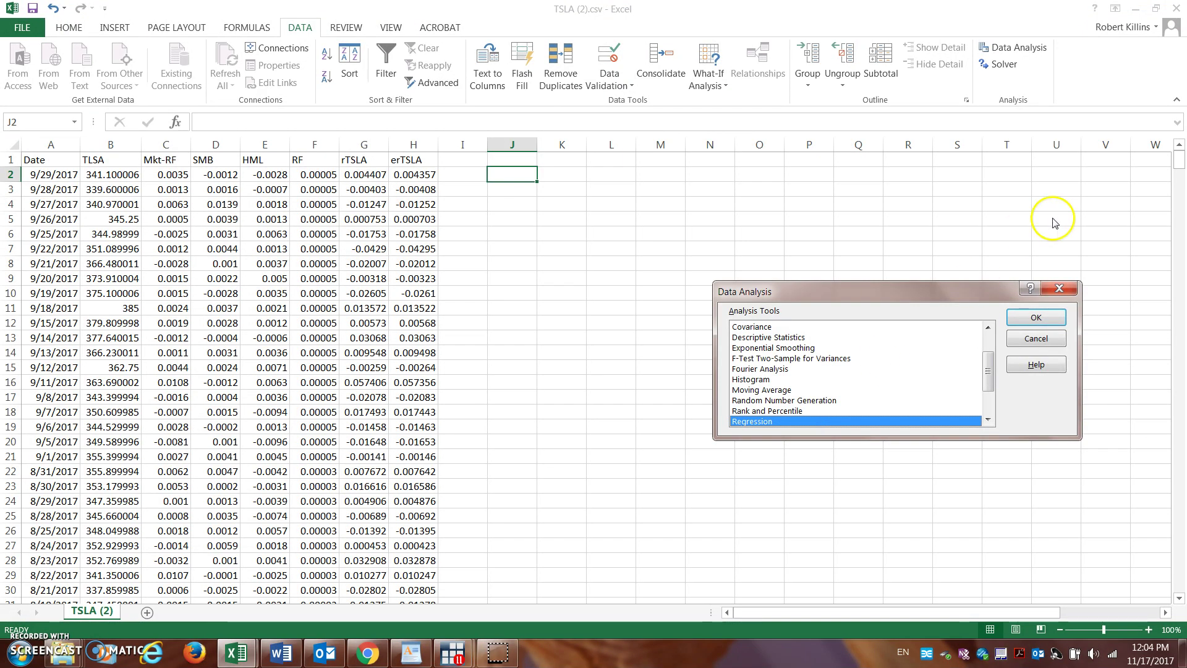
pyautogui.click(1064, 287)
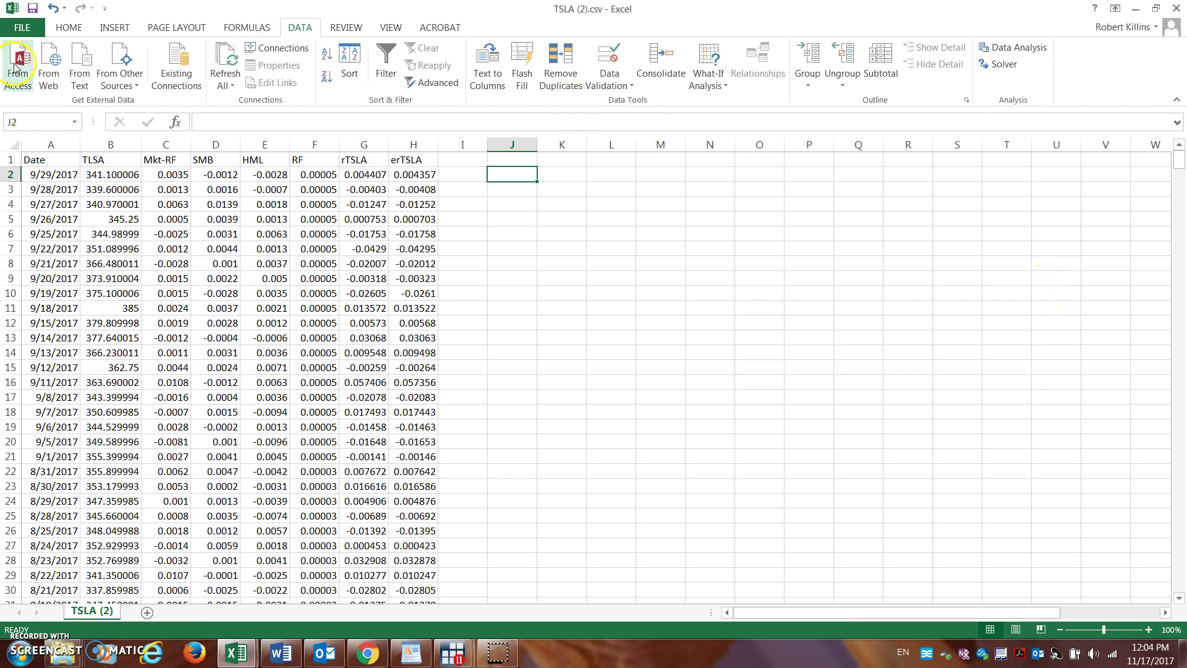
pyautogui.click(21, 27)
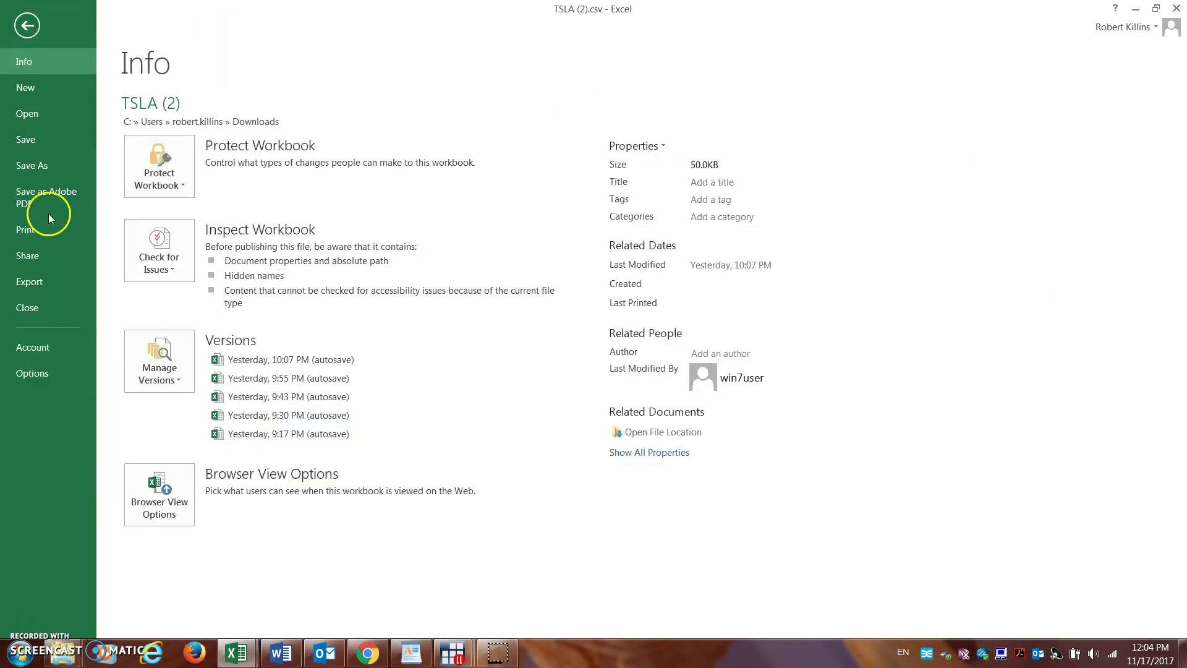
pyautogui.click(33, 371)
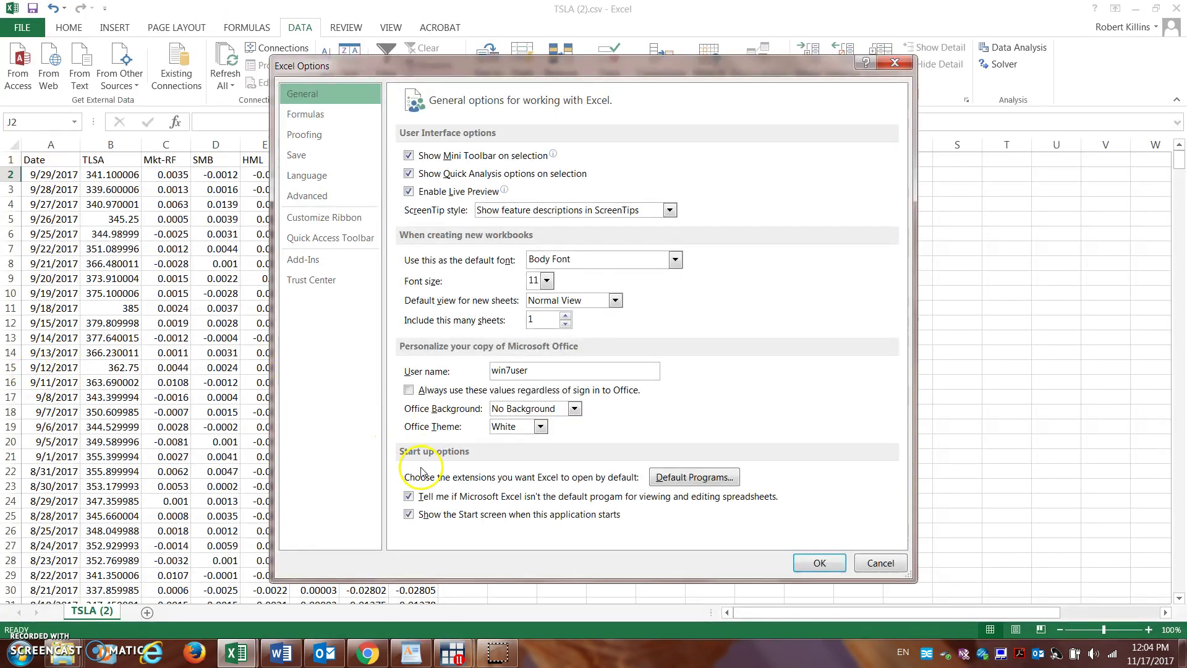
pyautogui.click(322, 263)
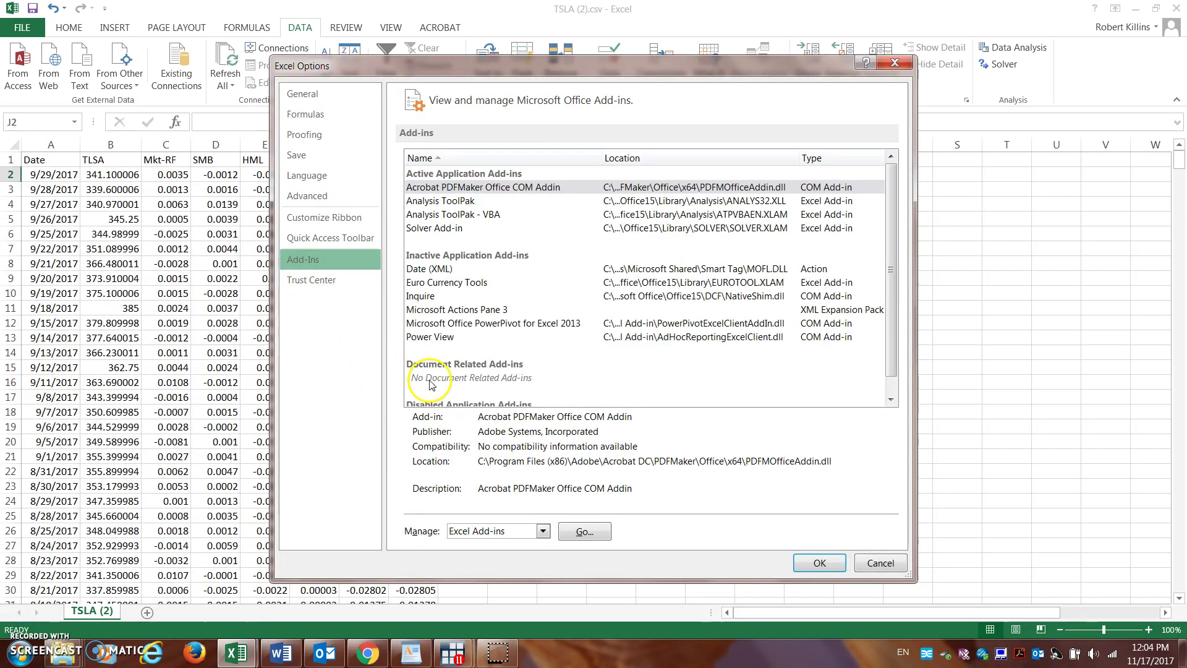
pyautogui.click(543, 531)
pyautogui.click(543, 531)
pyautogui.click(581, 532)
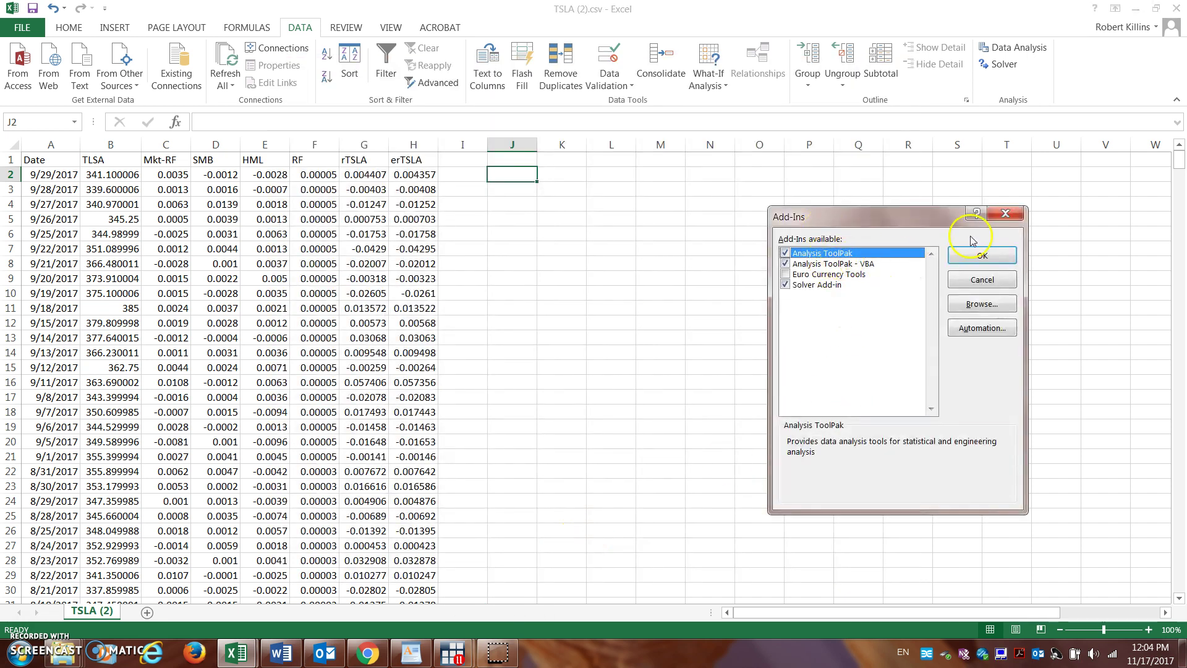
pyautogui.click(1003, 217)
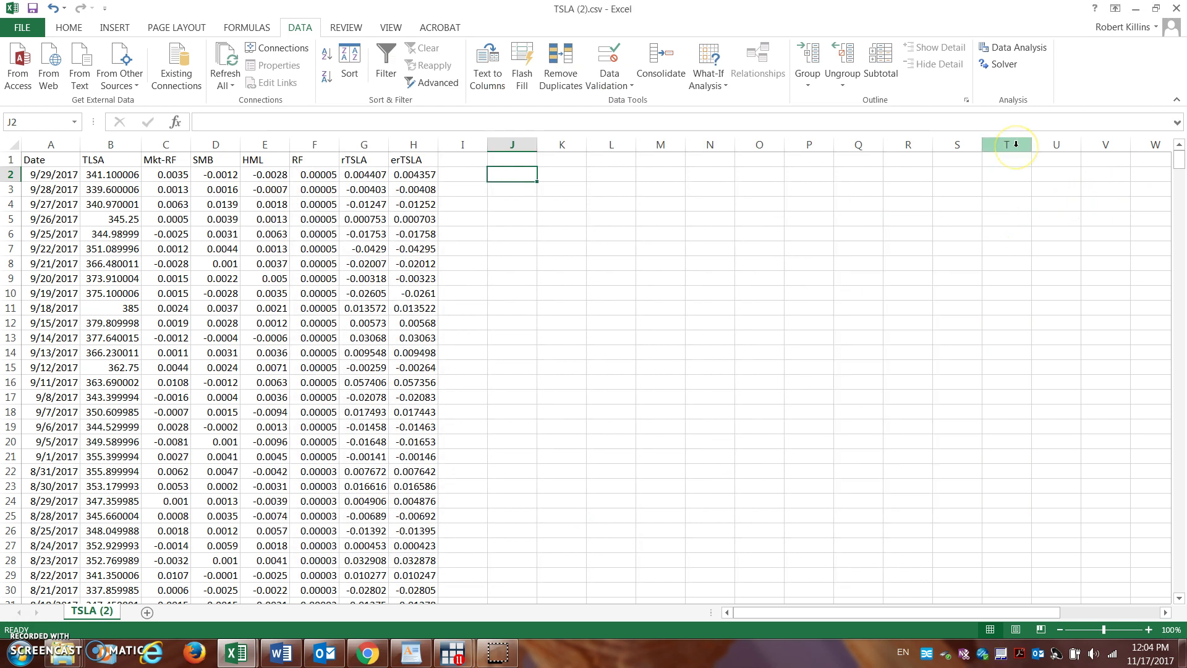
# Start a Regression analysis and set its Y range to the erTSLA column, $H$1:$H$692
pyautogui.click(1018, 48)
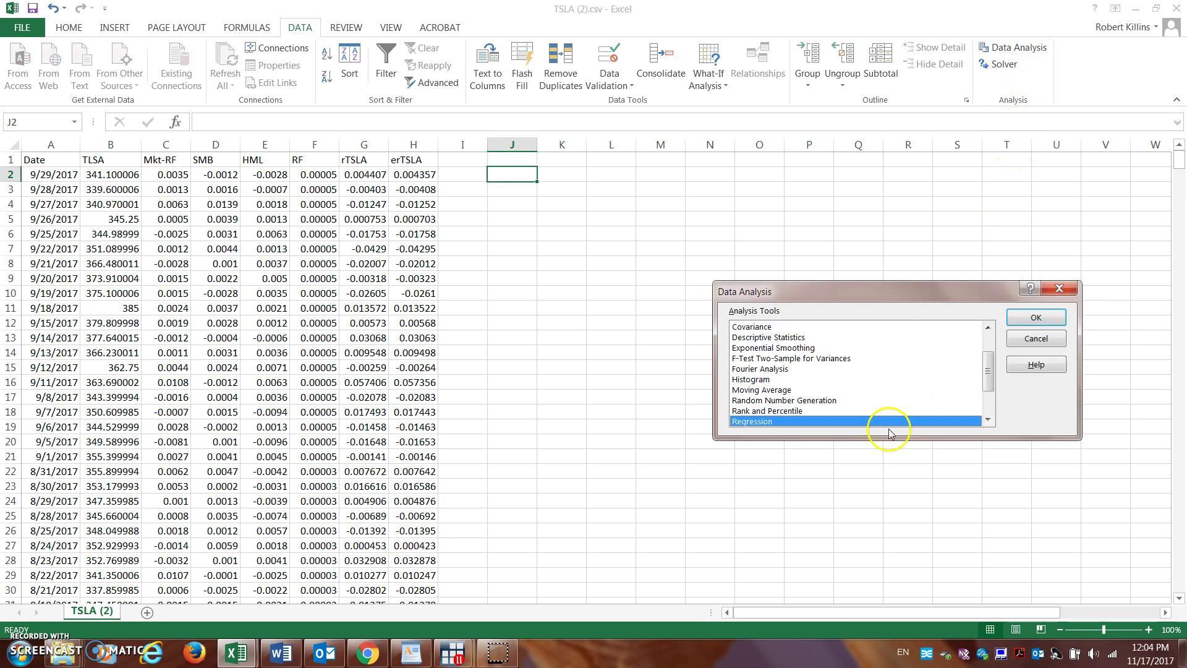
pyautogui.click(1036, 317)
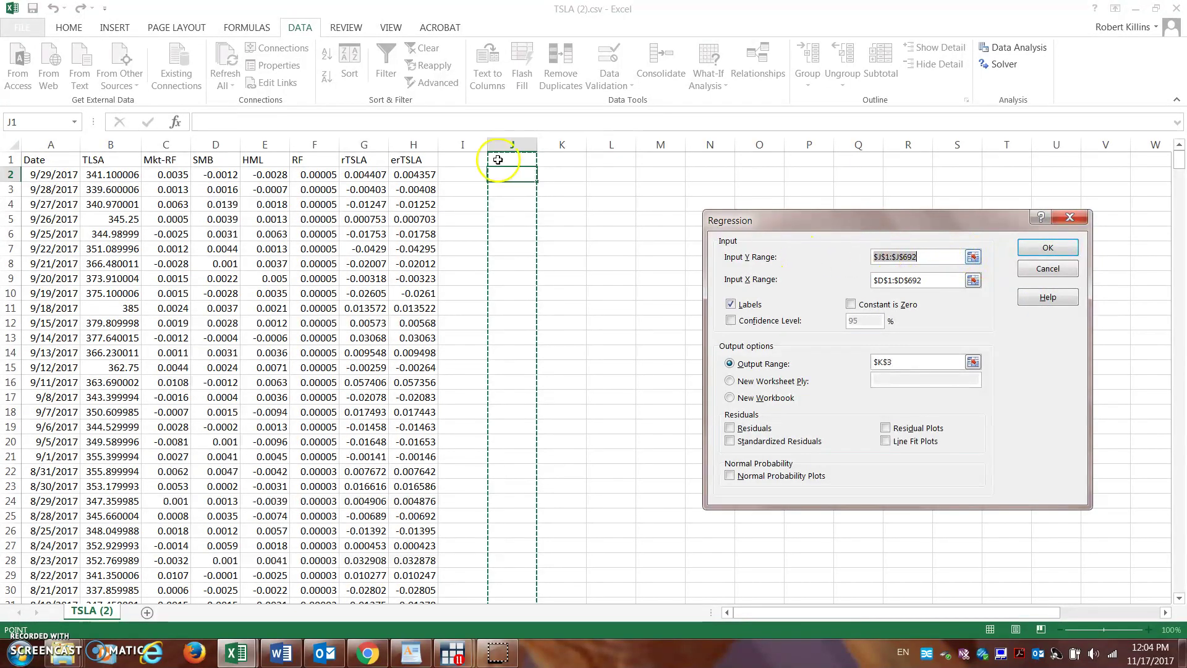
pyautogui.moveTo(424, 160); pyautogui.dragTo(435, 557)
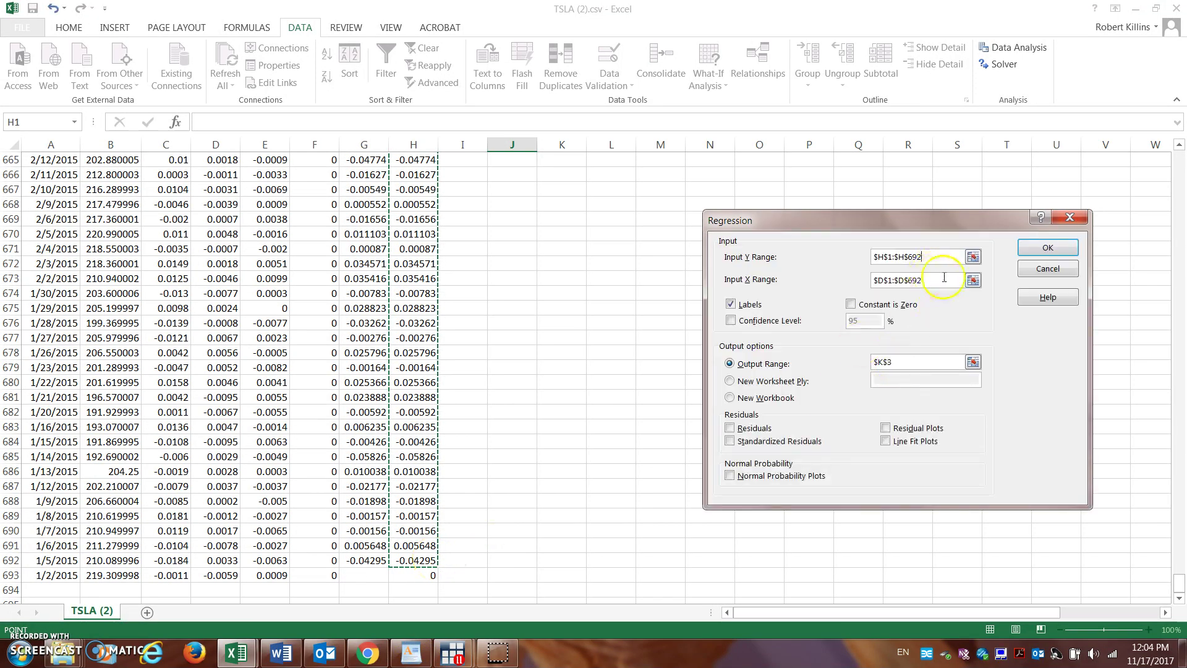
pyautogui.moveTo(1179, 584); pyautogui.dragTo(1178, 157)
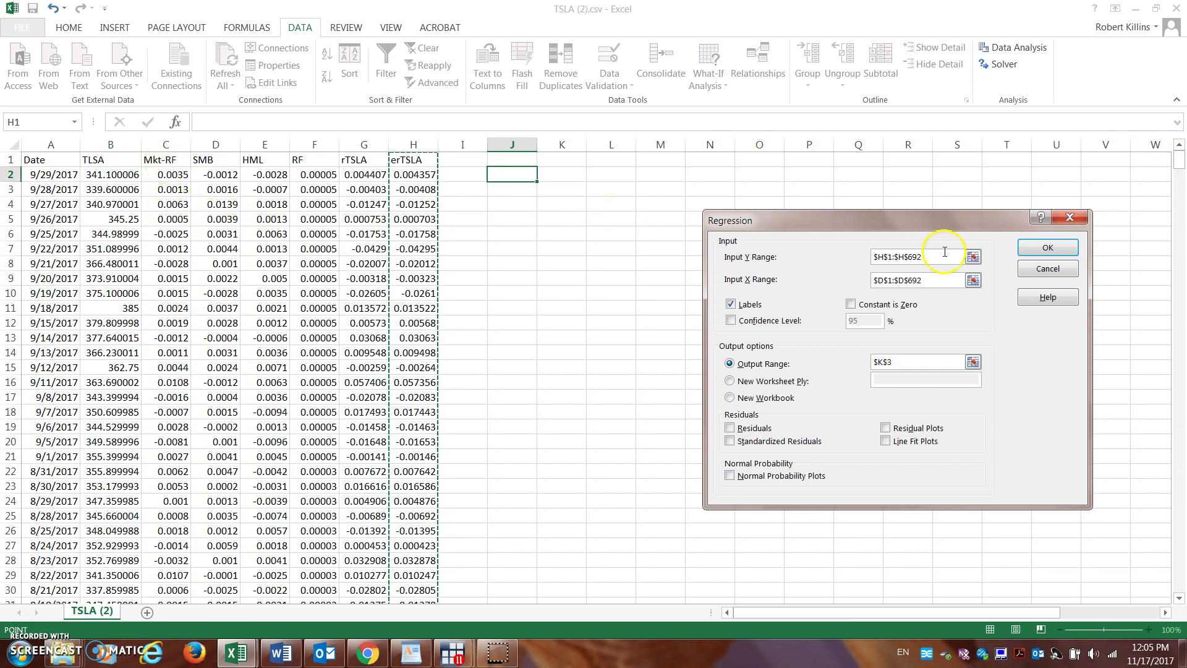
# Replace the regression's X range with the Mkt-RF column, $C$1:$C$692
pyautogui.click(924, 285)
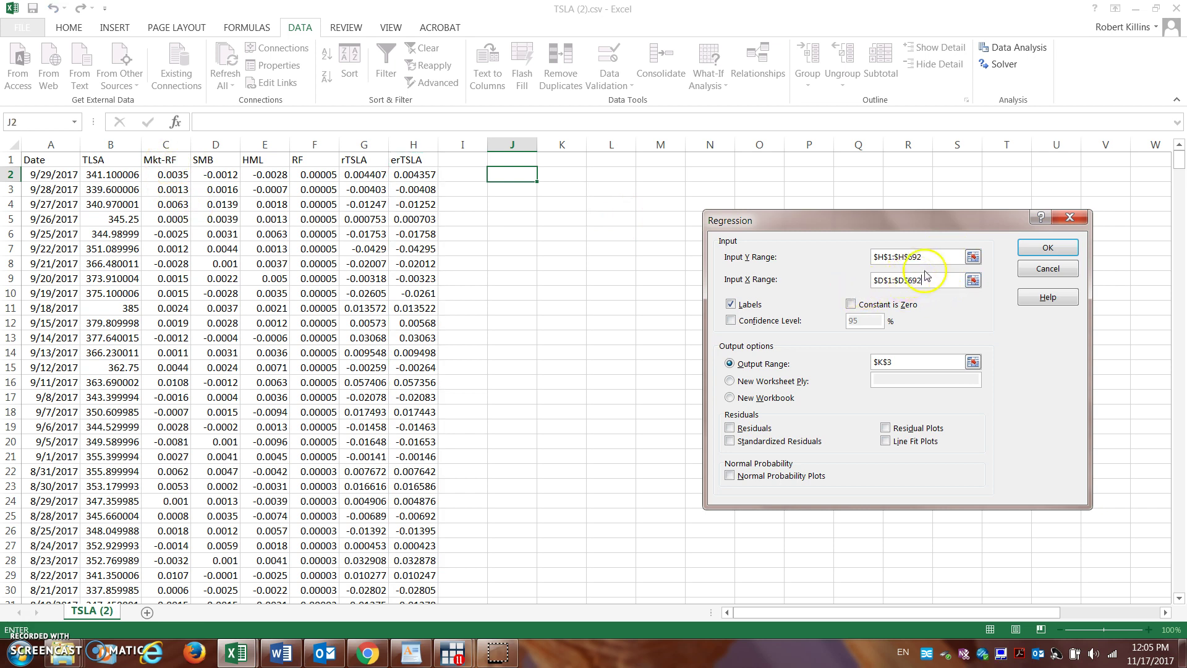
pyautogui.moveTo(924, 281); pyautogui.dragTo(859, 283)
pyautogui.press('BackSpace')
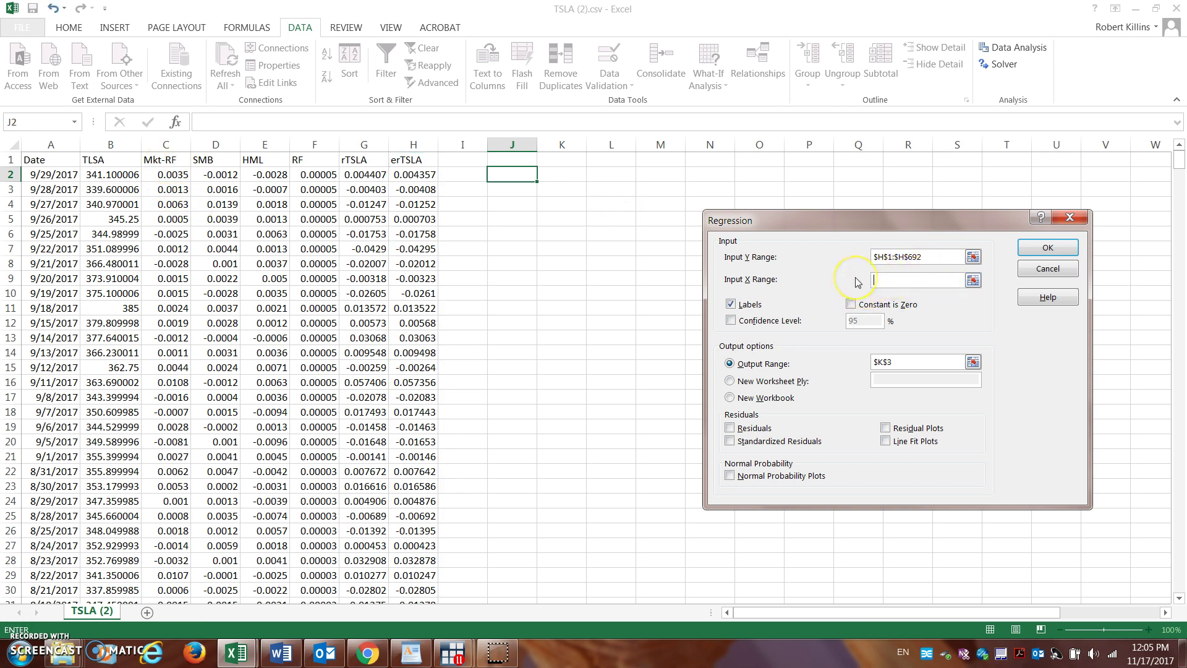
pyautogui.moveTo(167, 159); pyautogui.dragTo(180, 524)
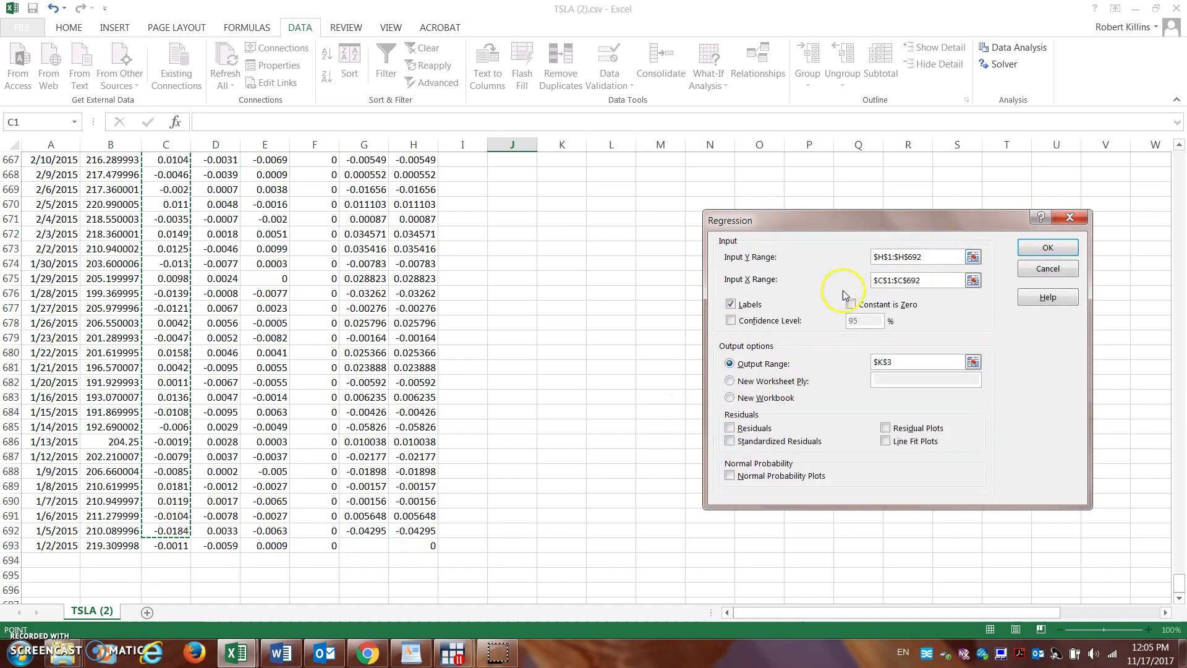
pyautogui.moveTo(1180, 582); pyautogui.dragTo(1183, 157)
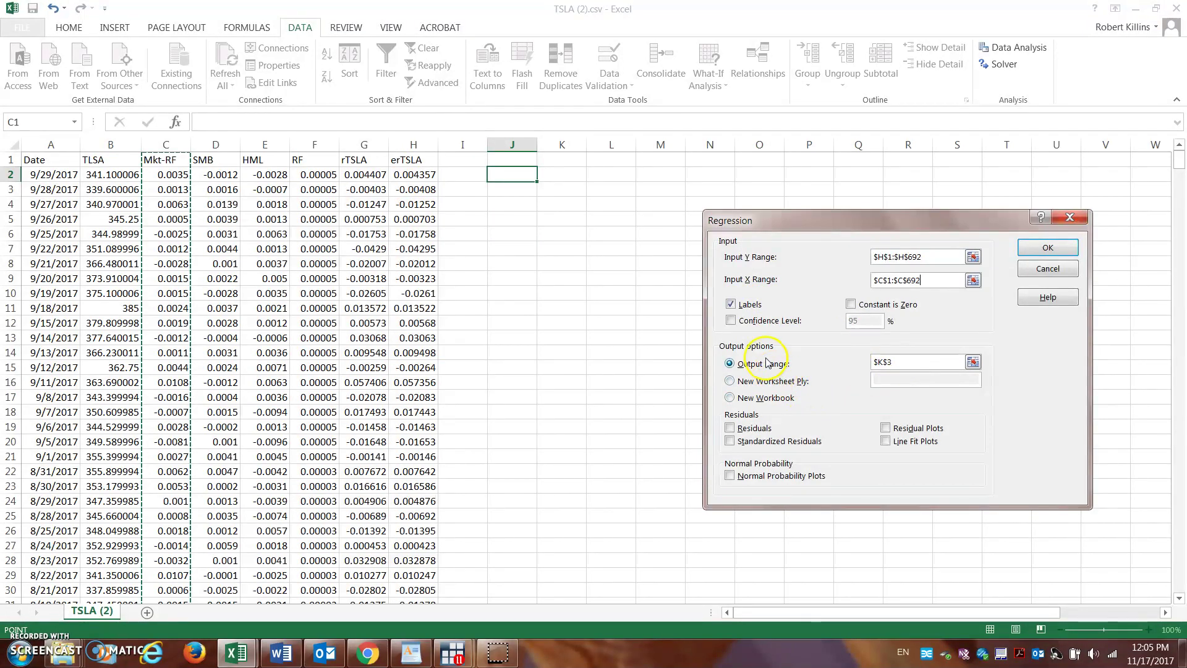
# Set the regression's output range to cell J2 and run the regression
pyautogui.click(930, 360)
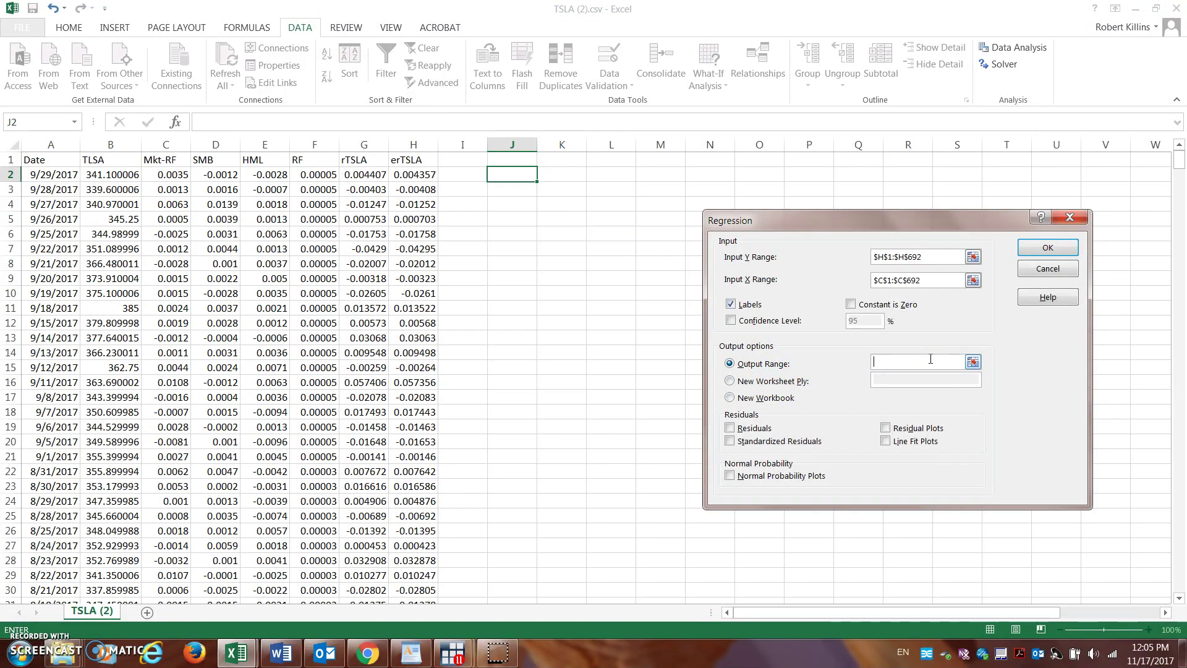
pyautogui.click(520, 173)
pyautogui.click(1049, 248)
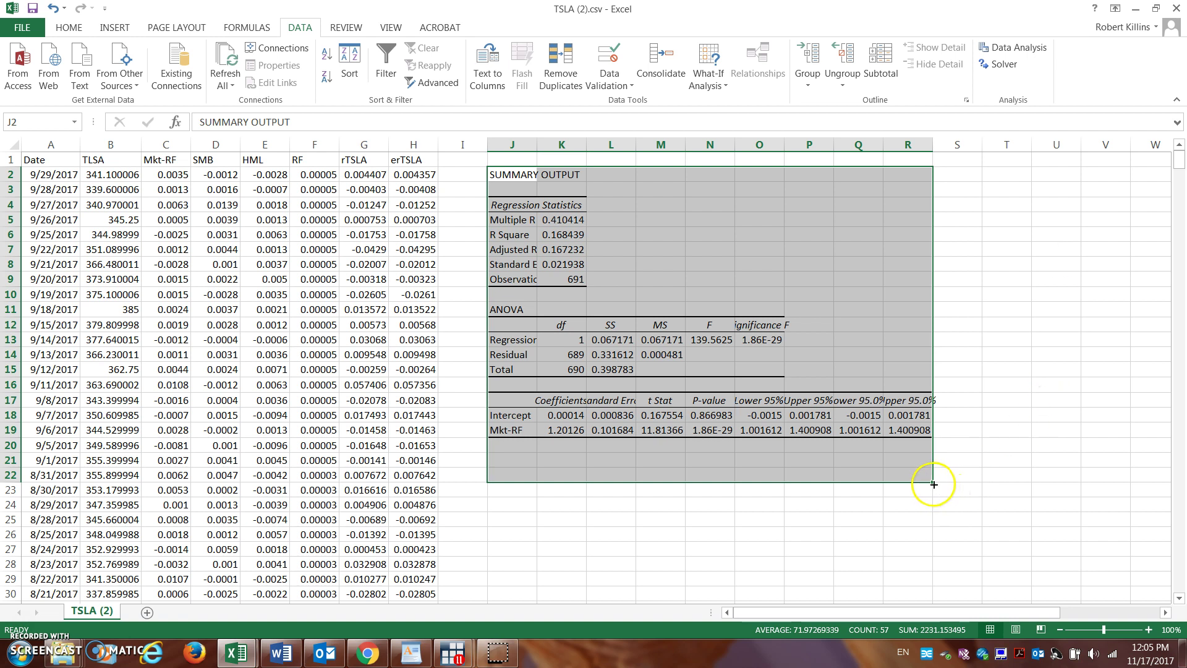
# Examine the intercept and Mkt-RF coefficients and the R Square in the regression summary output
pyautogui.click(655, 368)
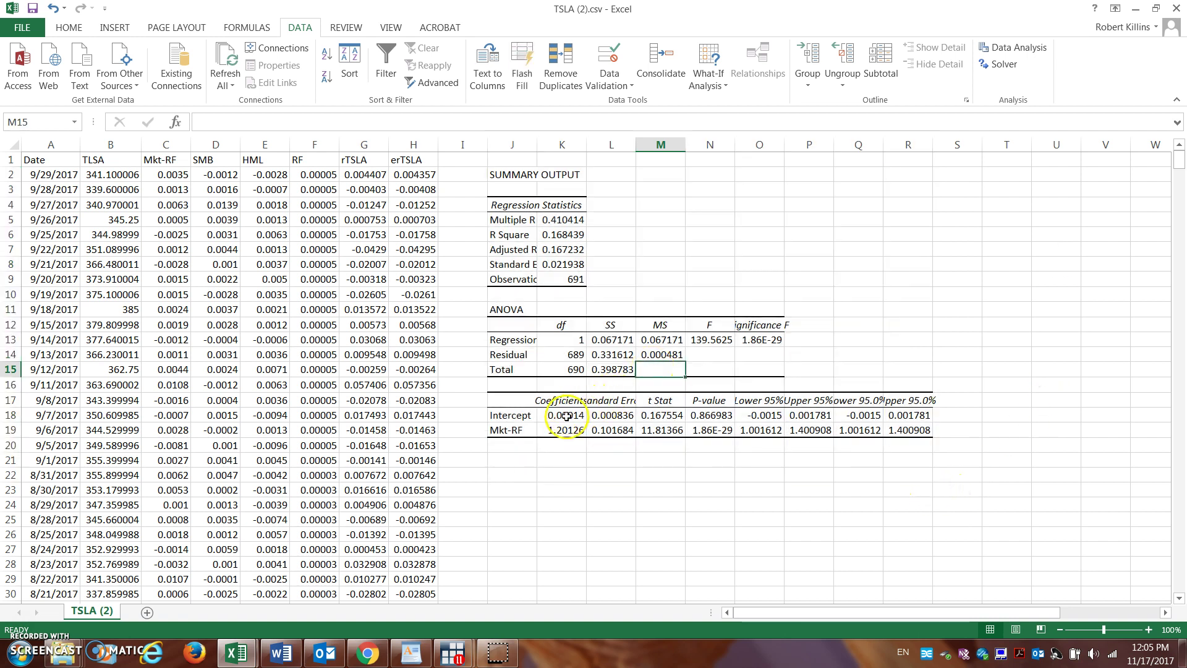
pyautogui.click(567, 417)
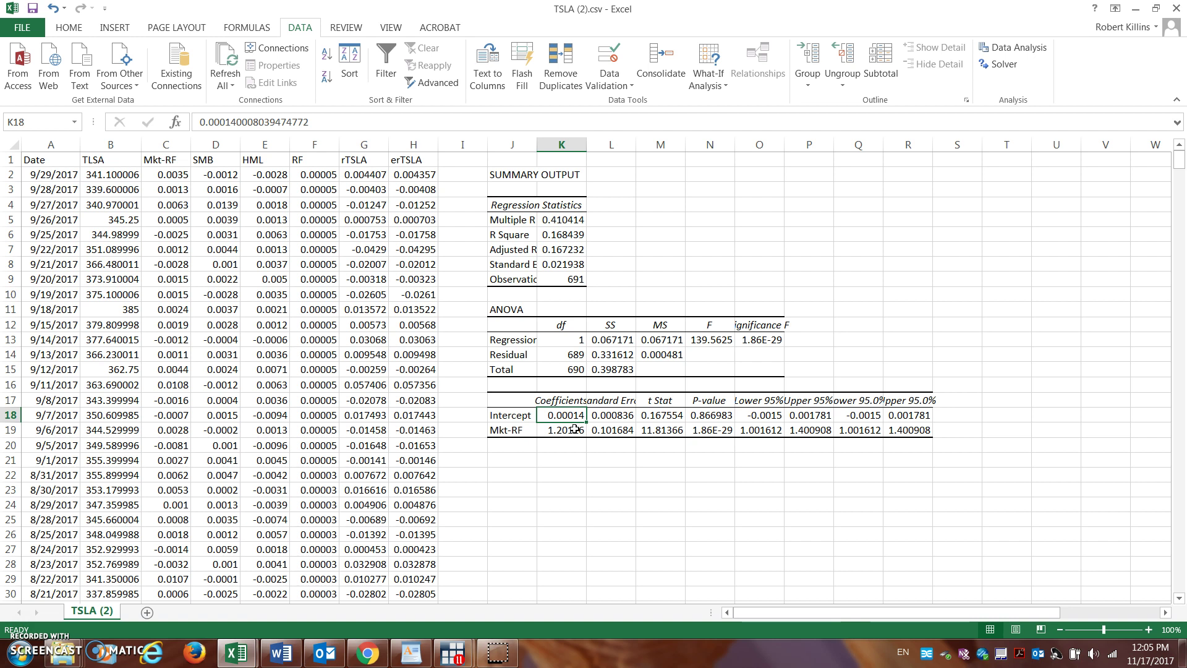
pyautogui.click(573, 430)
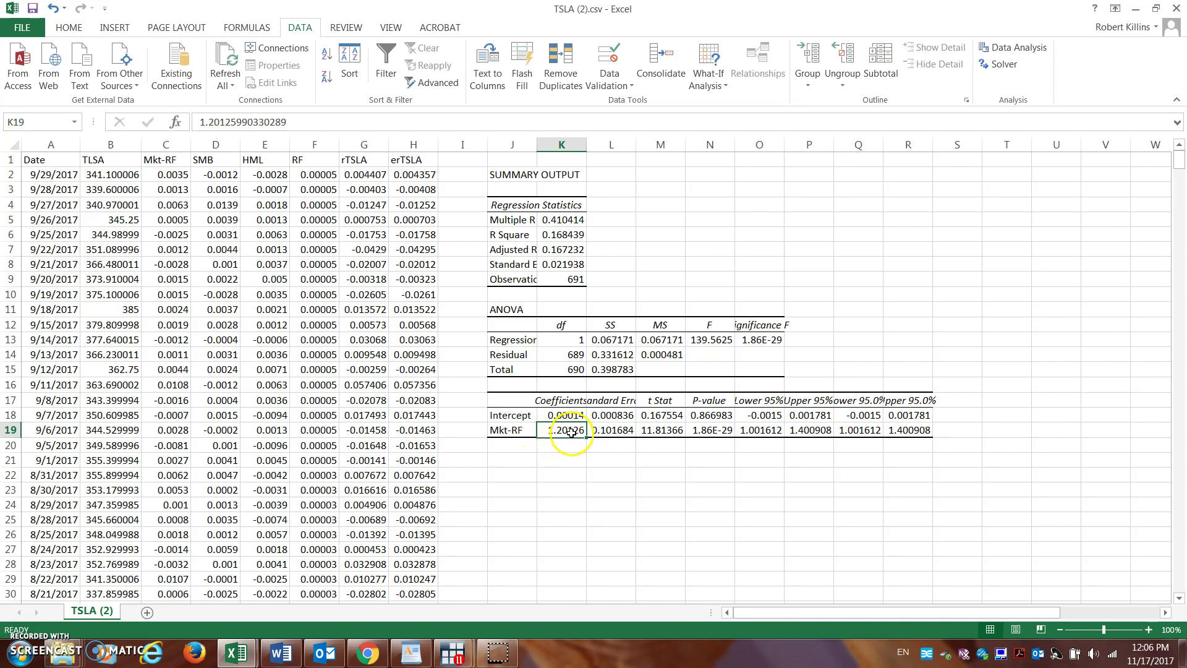
pyautogui.click(523, 432)
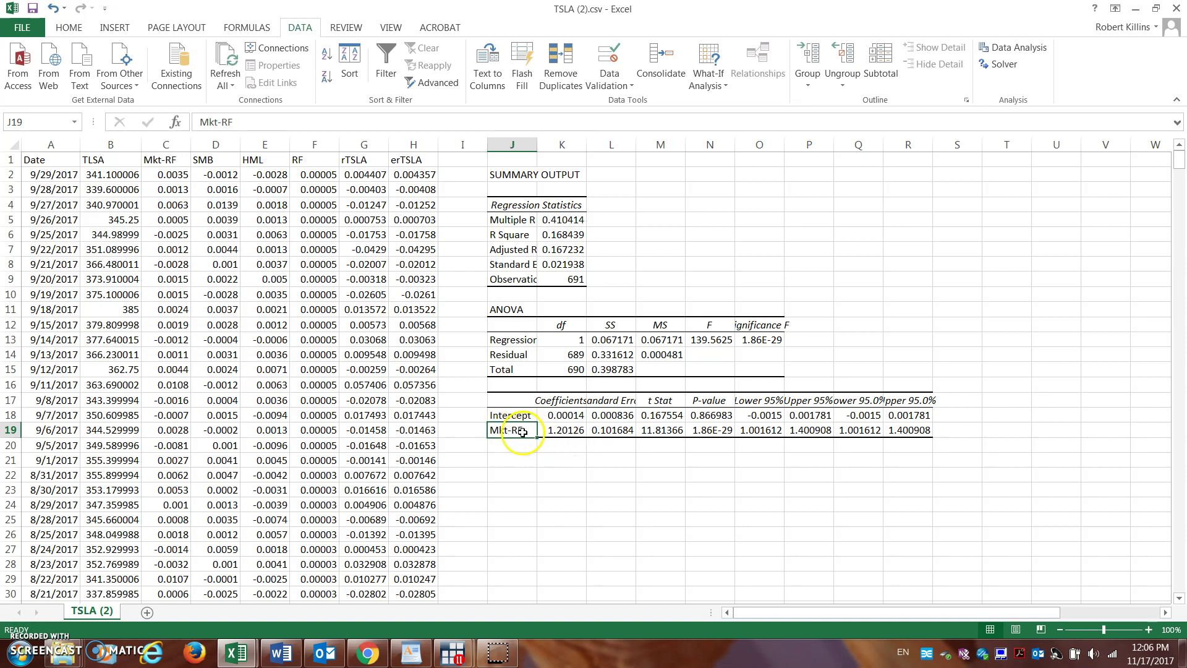
pyautogui.click(572, 431)
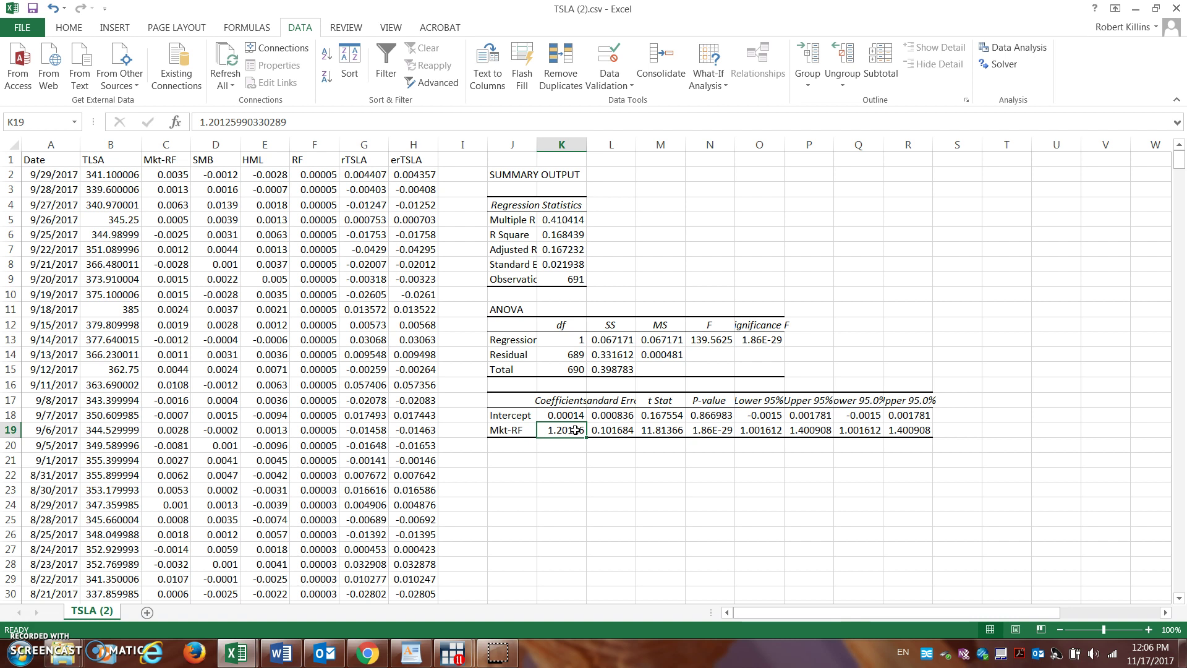
pyautogui.click(566, 417)
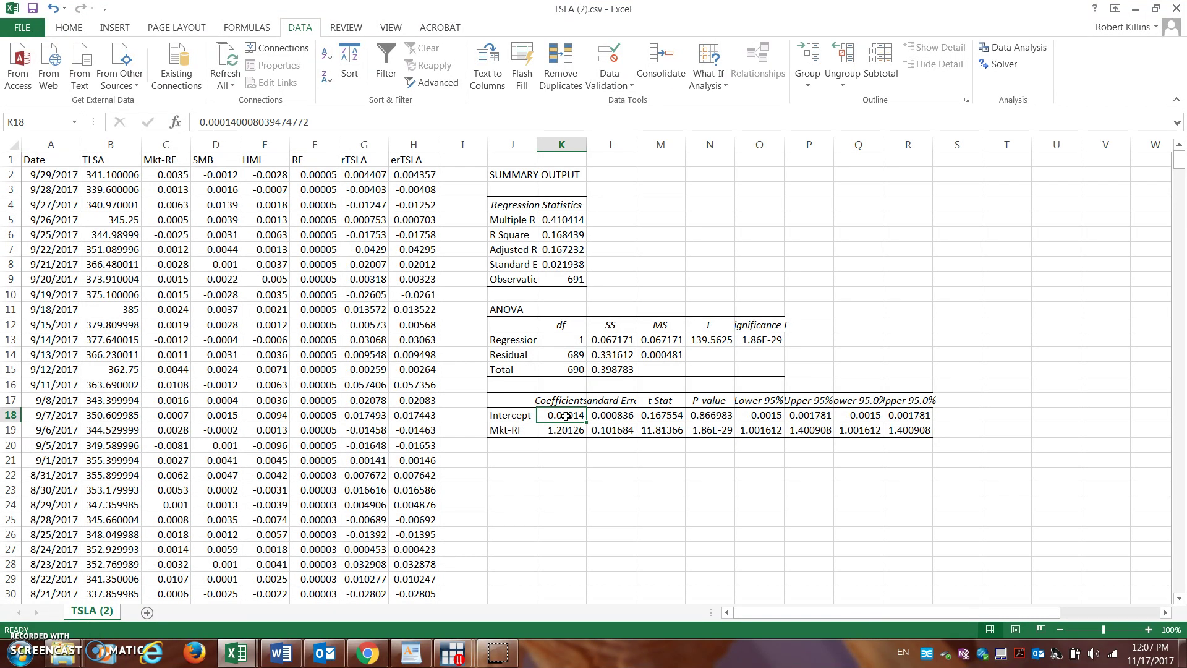
pyautogui.click(568, 433)
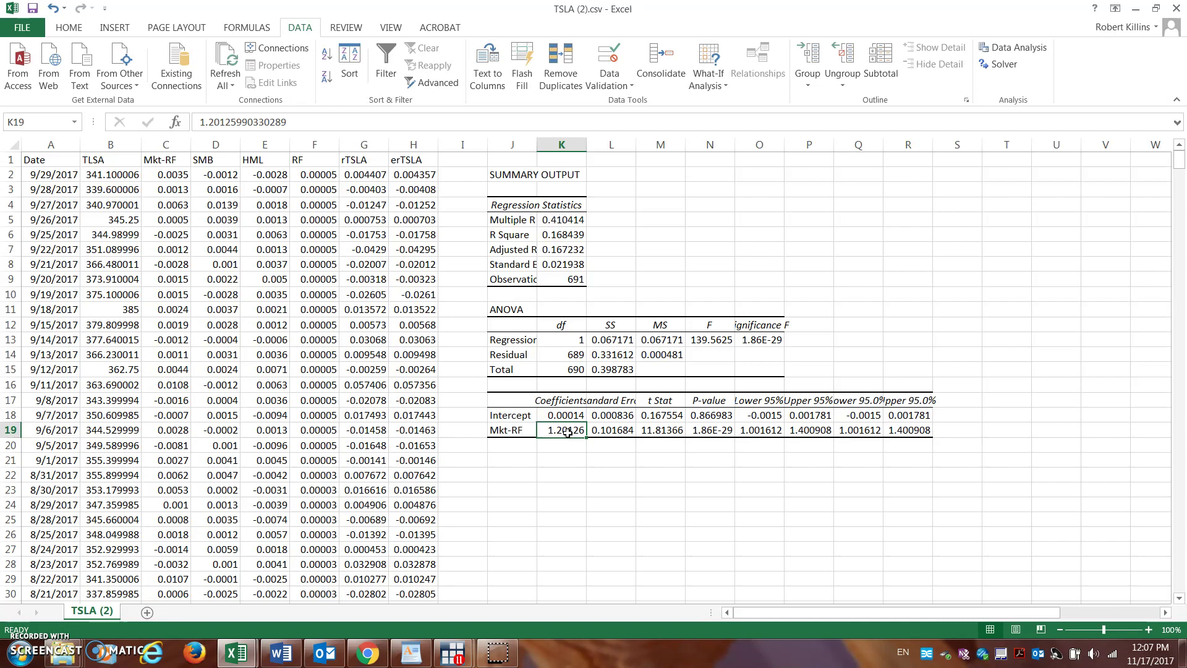
pyautogui.hscroll(2, 568, 431)
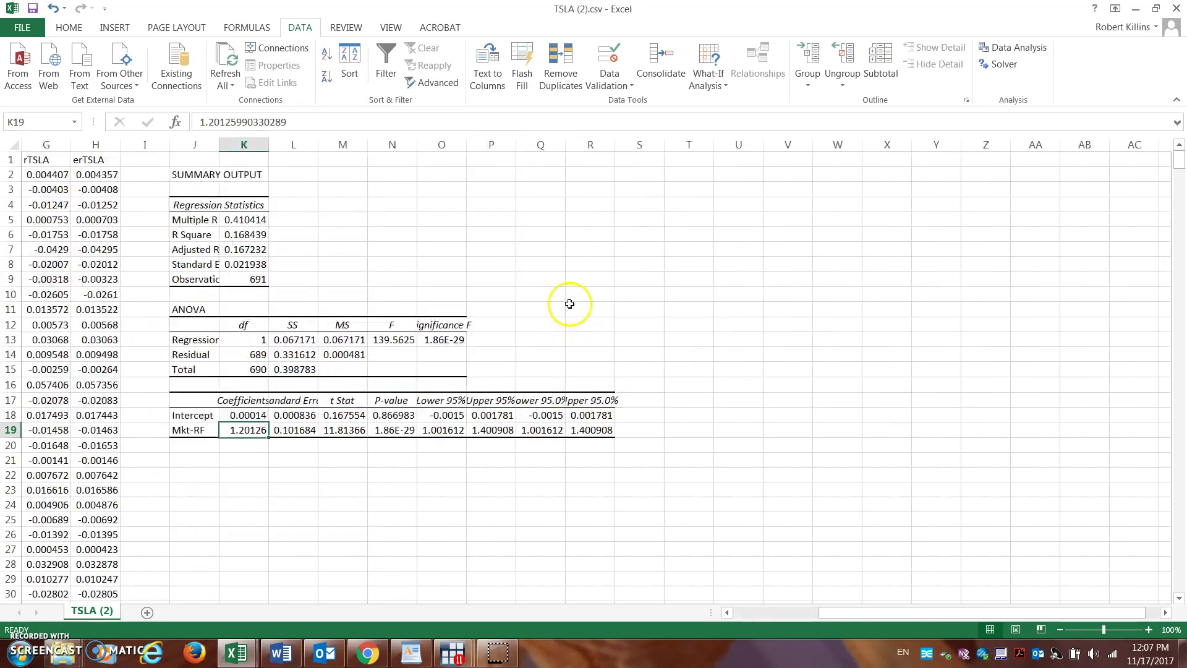
pyautogui.moveTo(943, 619); pyautogui.dragTo(773, 619)
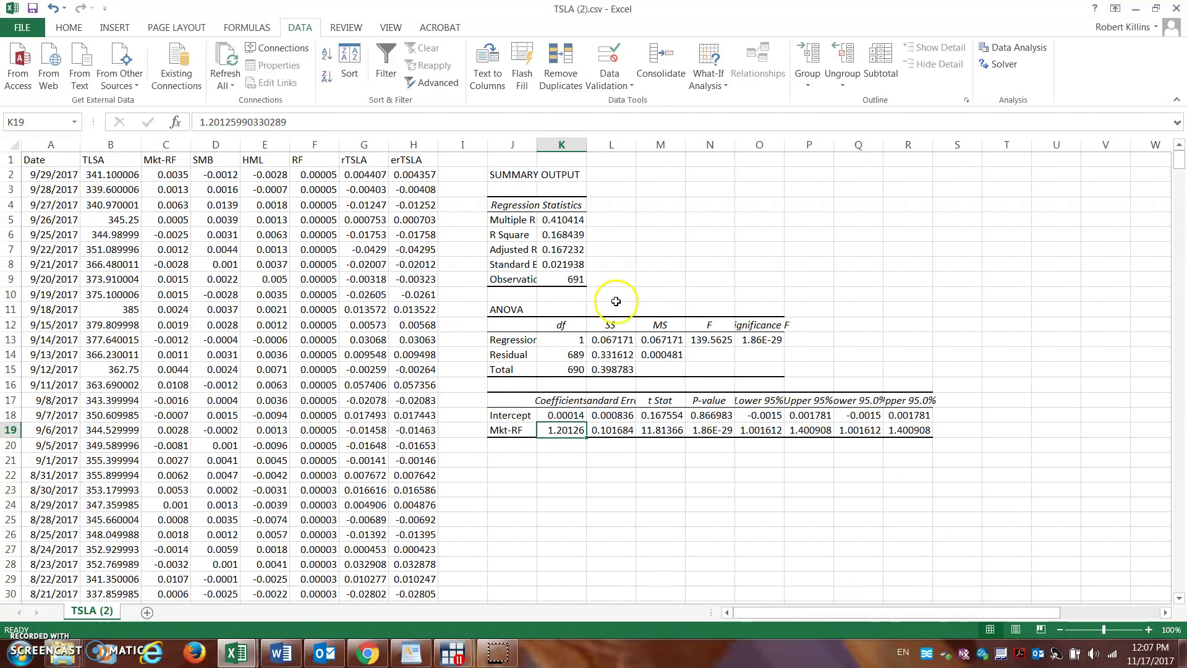
pyautogui.click(565, 238)
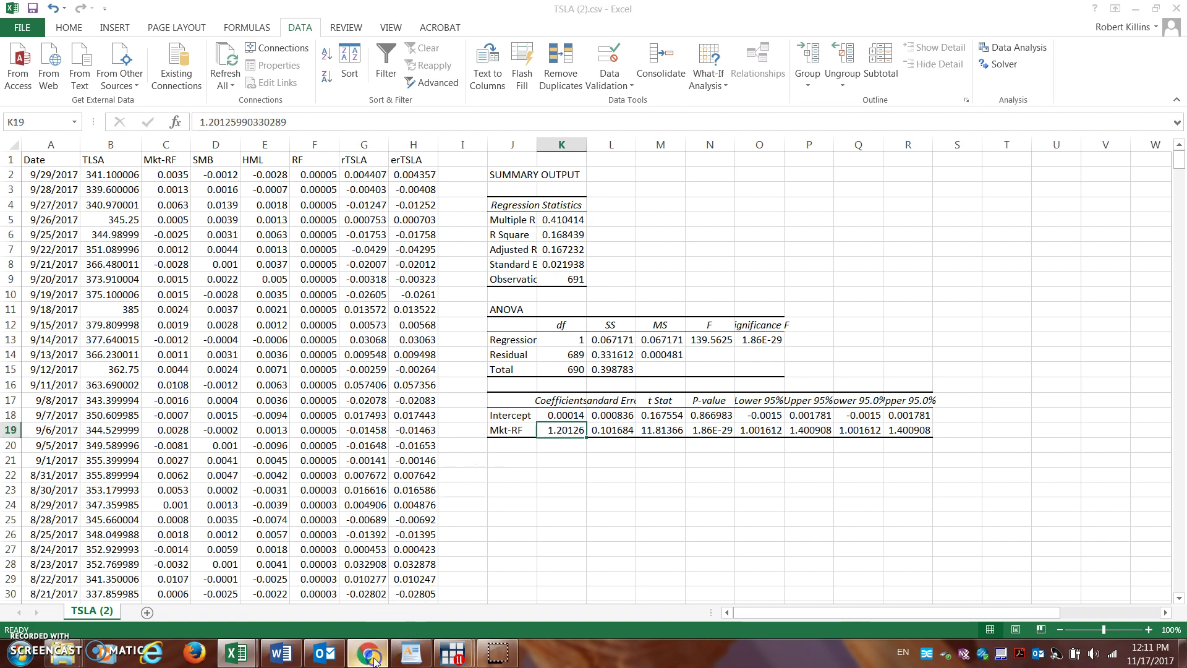
# Switch to Chrome and open the bookmarked Wolfram|Alpha site from the Economic Data bookmarks
pyautogui.click(369, 653)
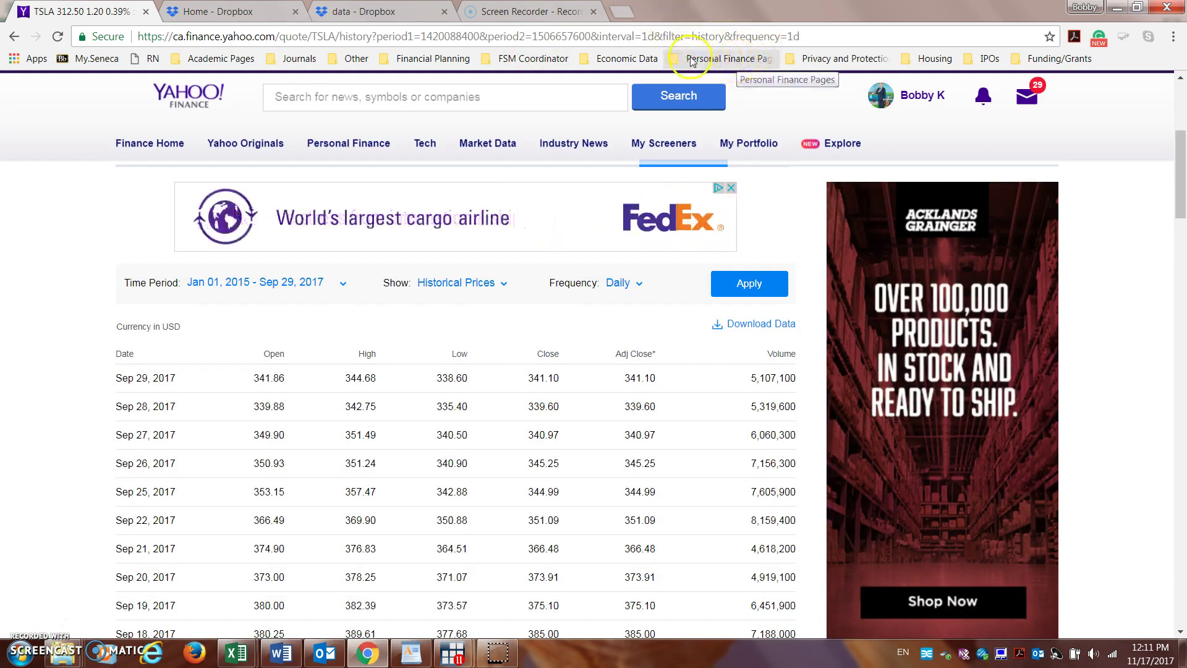
pyautogui.click(649, 59)
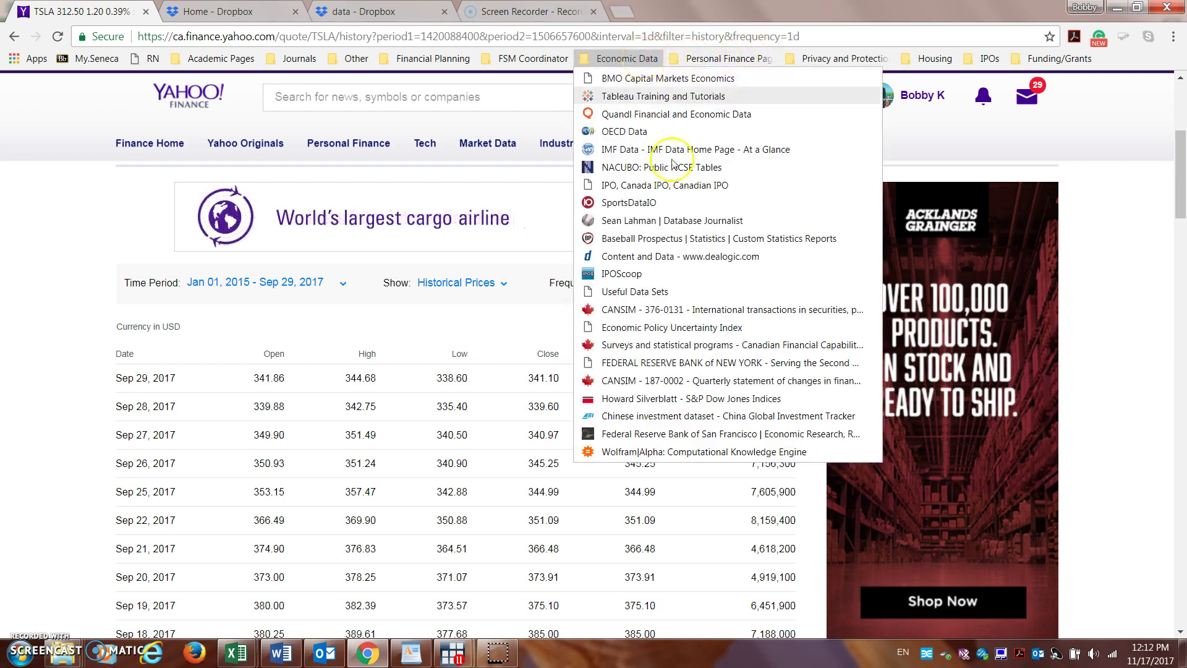
pyautogui.click(686, 453)
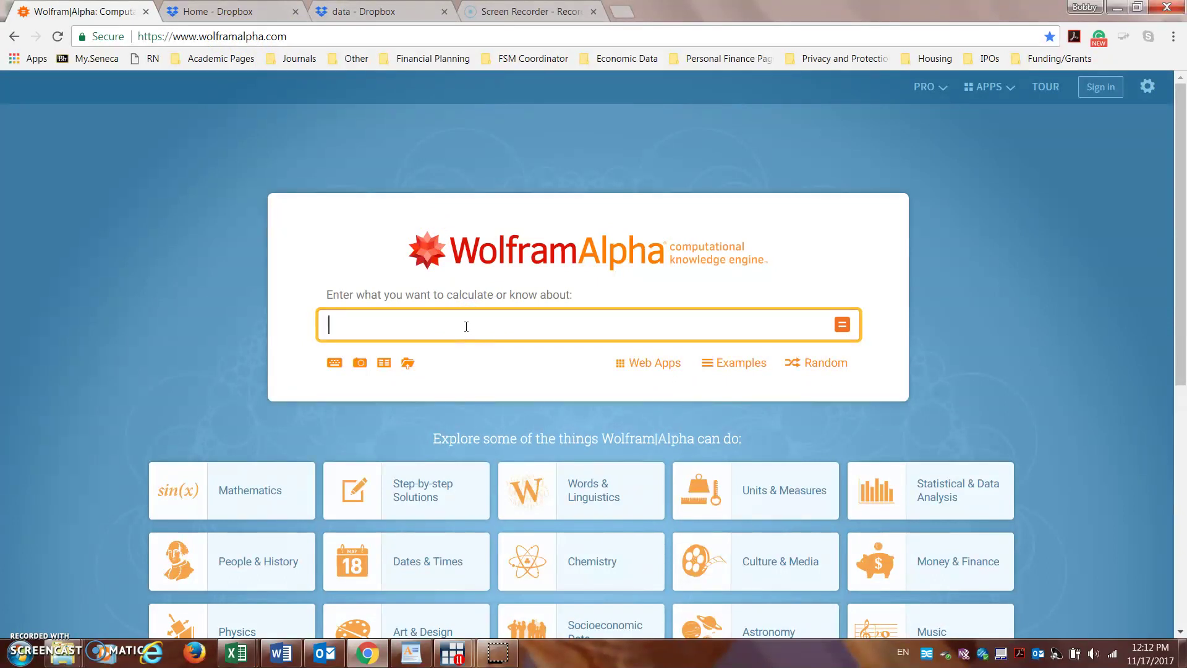
# Query Wolfram|Alpha for "tesla beta"
pyautogui.write('te')
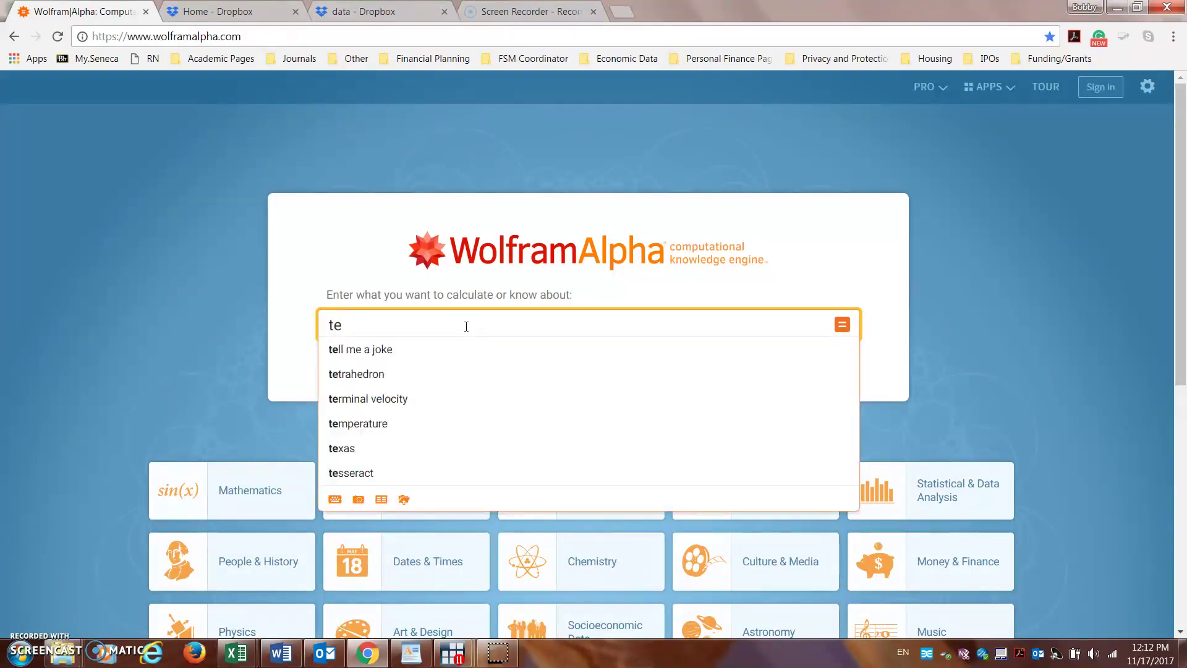
pyautogui.write('sla ')
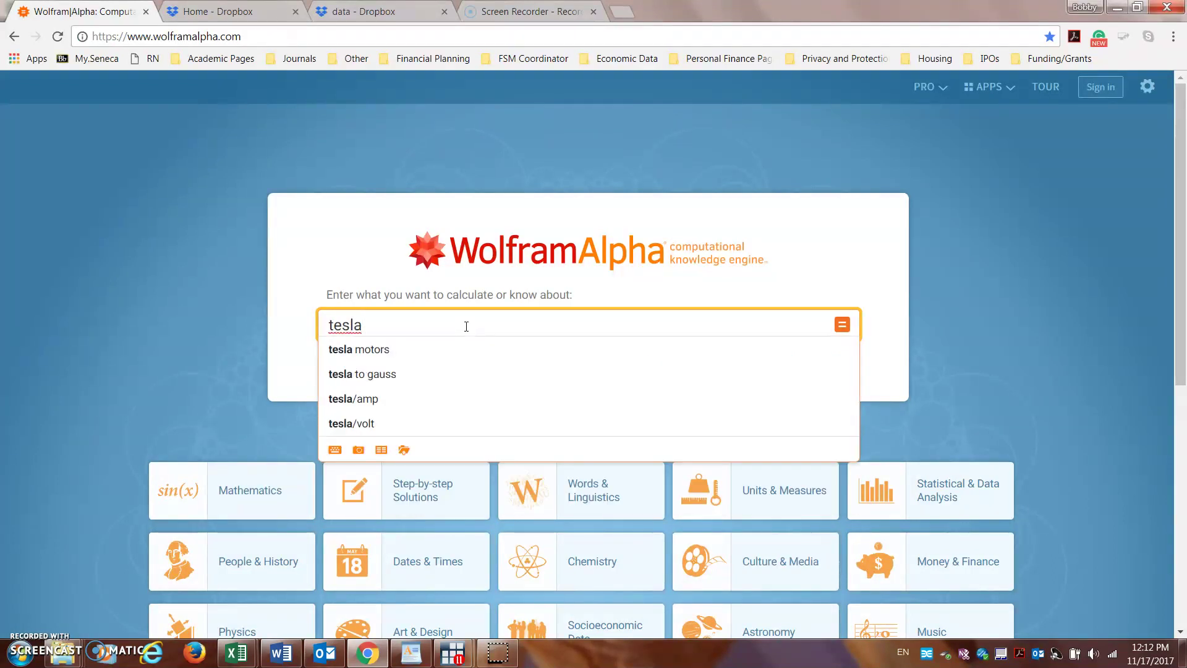
pyautogui.write('beta')
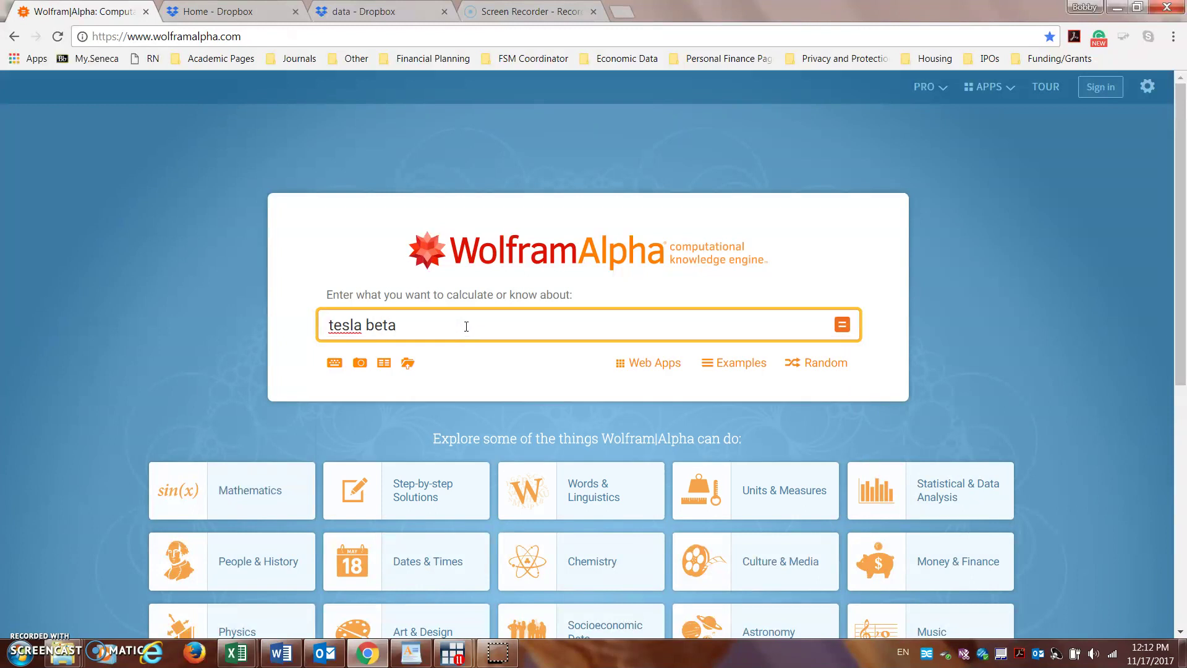
pyautogui.press('Return')
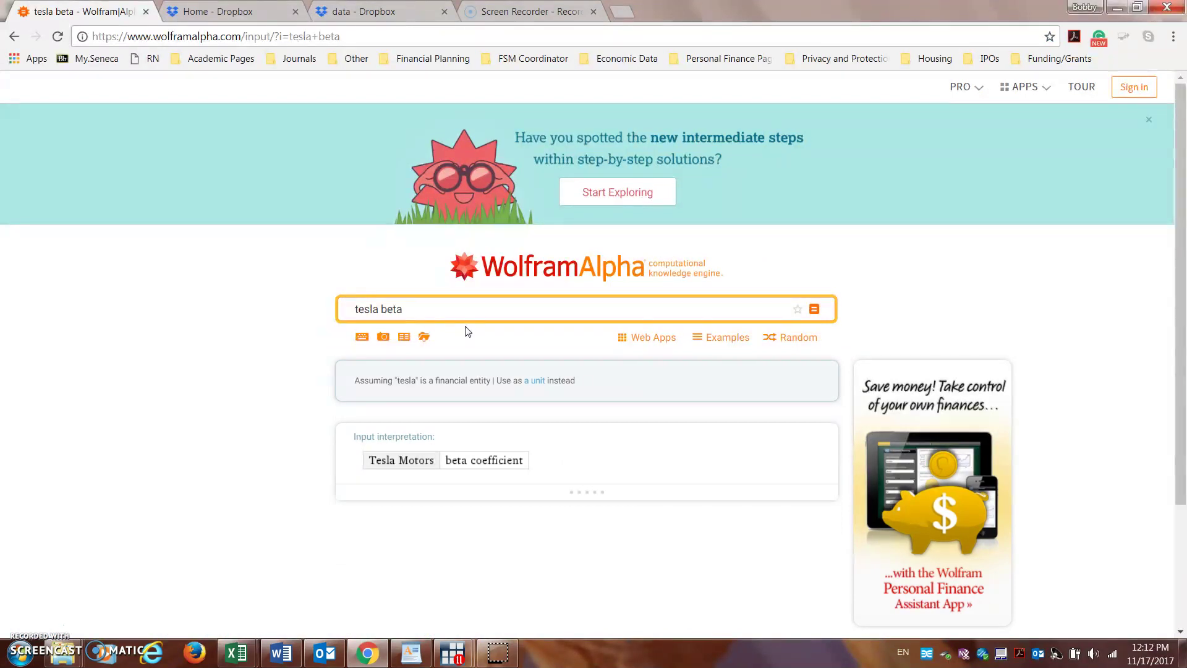
# Set the period of Tesla's daily returns versus S&P 500 result to Last 2 years
pyautogui.moveTo(1182, 323); pyautogui.dragTo(1169, 451)
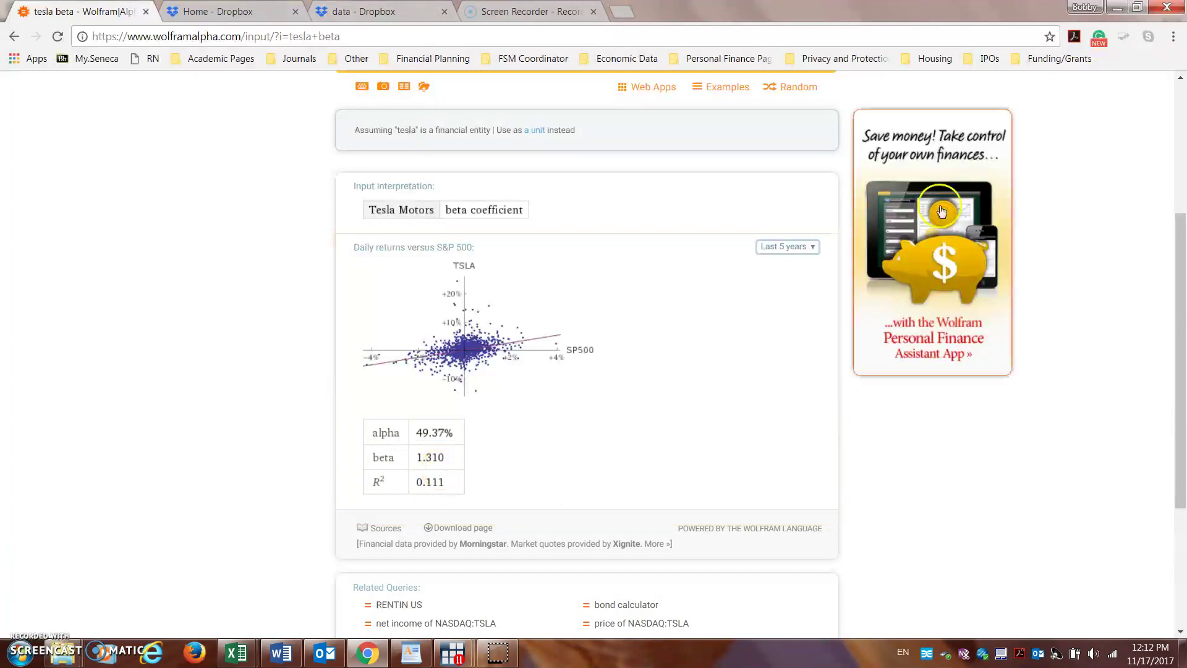
pyautogui.click(804, 246)
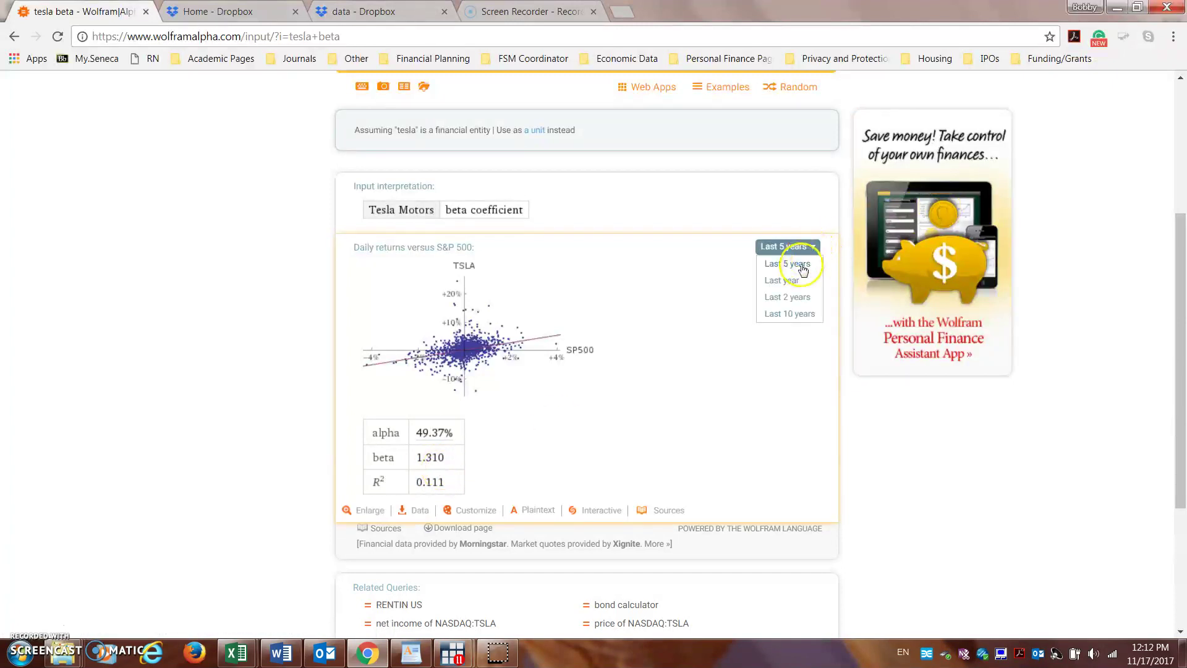
pyautogui.click(793, 298)
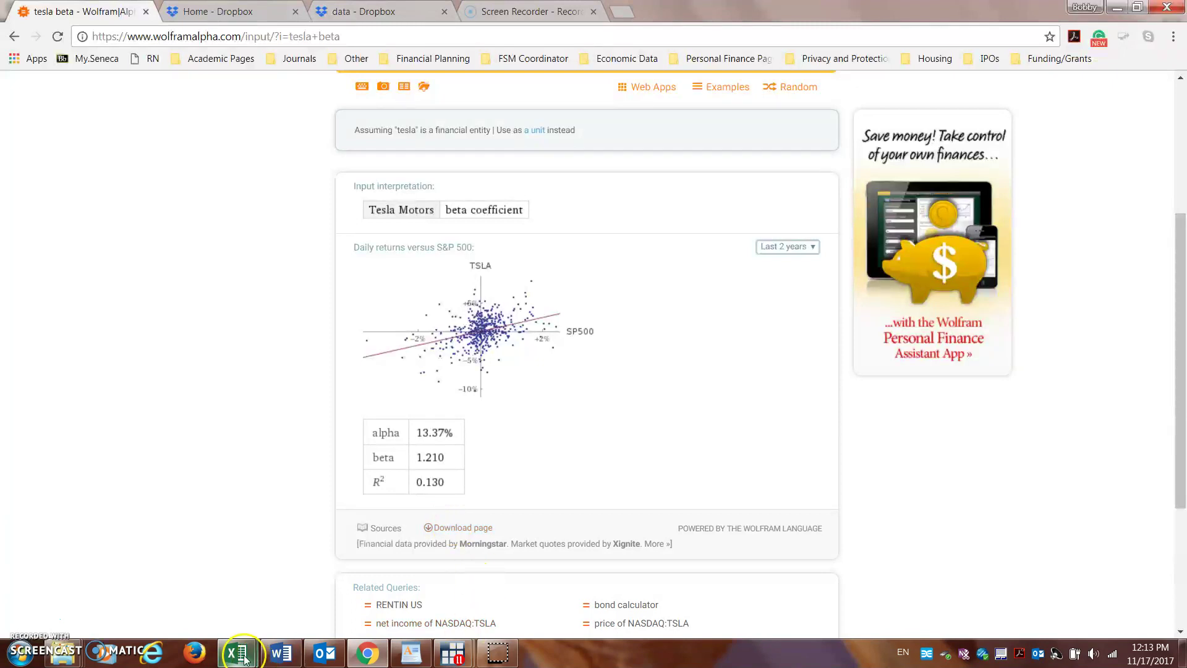
# Compare the R Square in the TSLA (2).csv regression output in Excel with Wolfram|Alpha's R² for Tesla, ending back in the workbook
pyautogui.moveTo(244, 659)
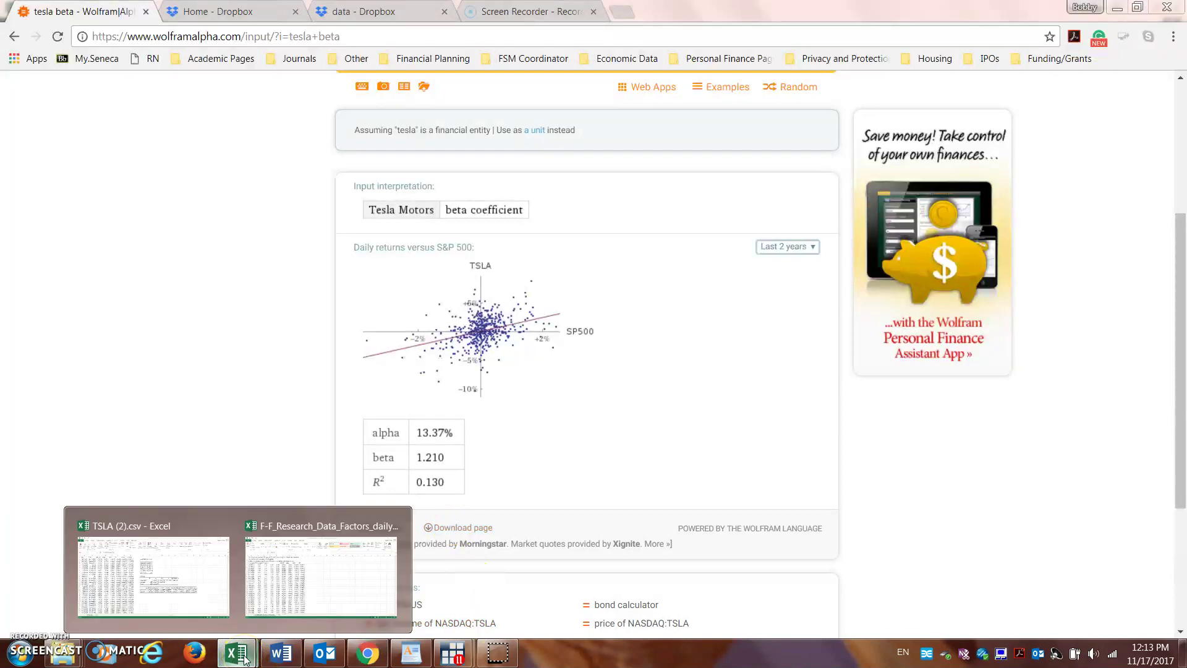
pyautogui.click(191, 583)
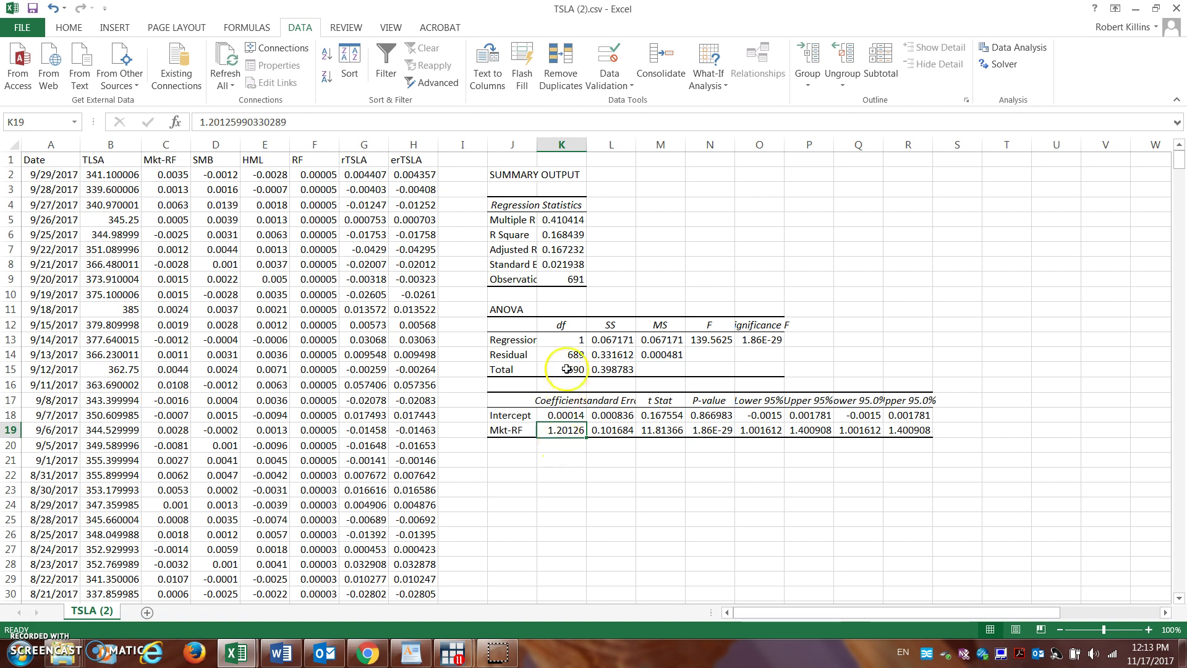
pyautogui.click(573, 236)
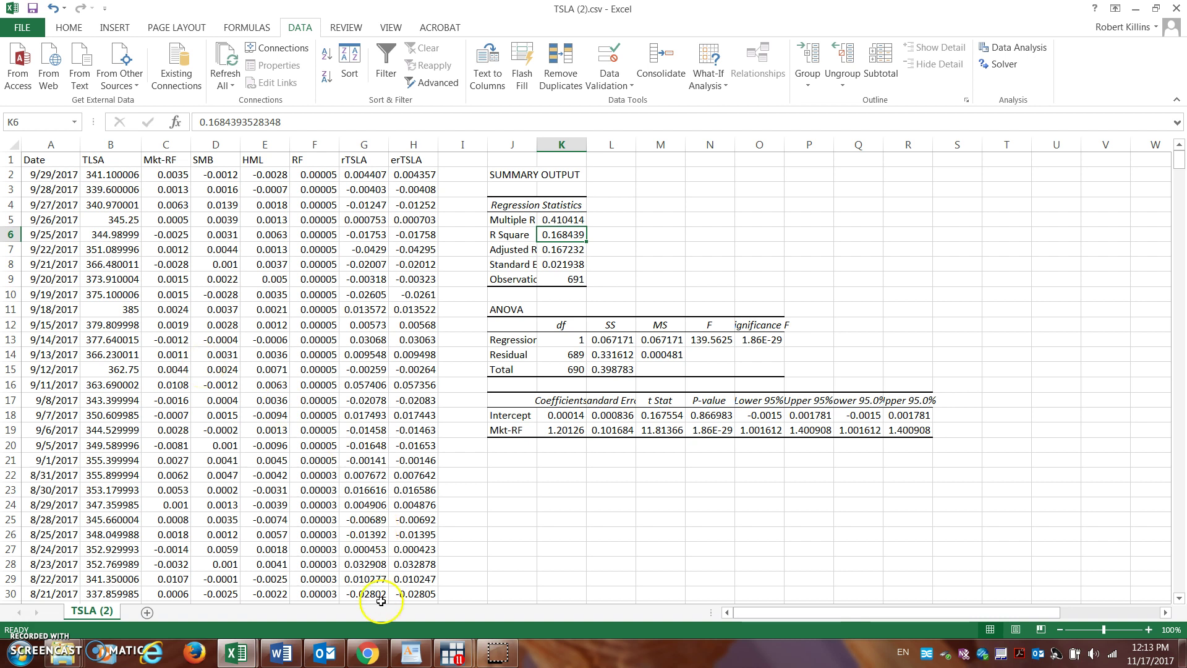
pyautogui.click(376, 653)
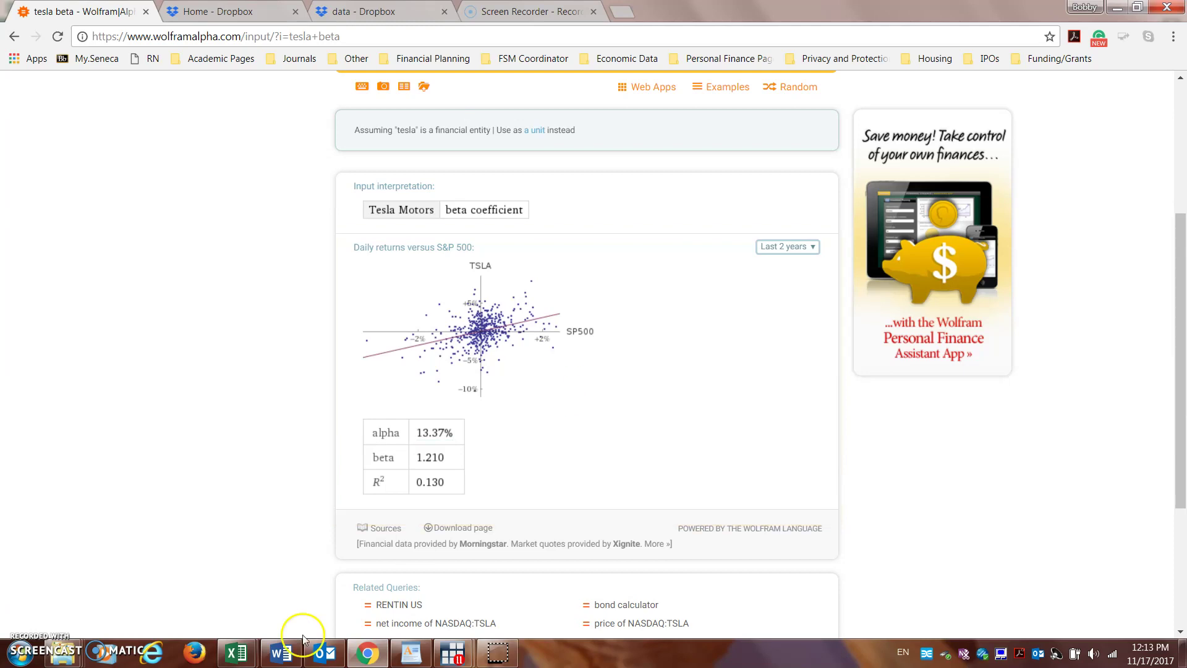
pyautogui.moveTo(250, 653)
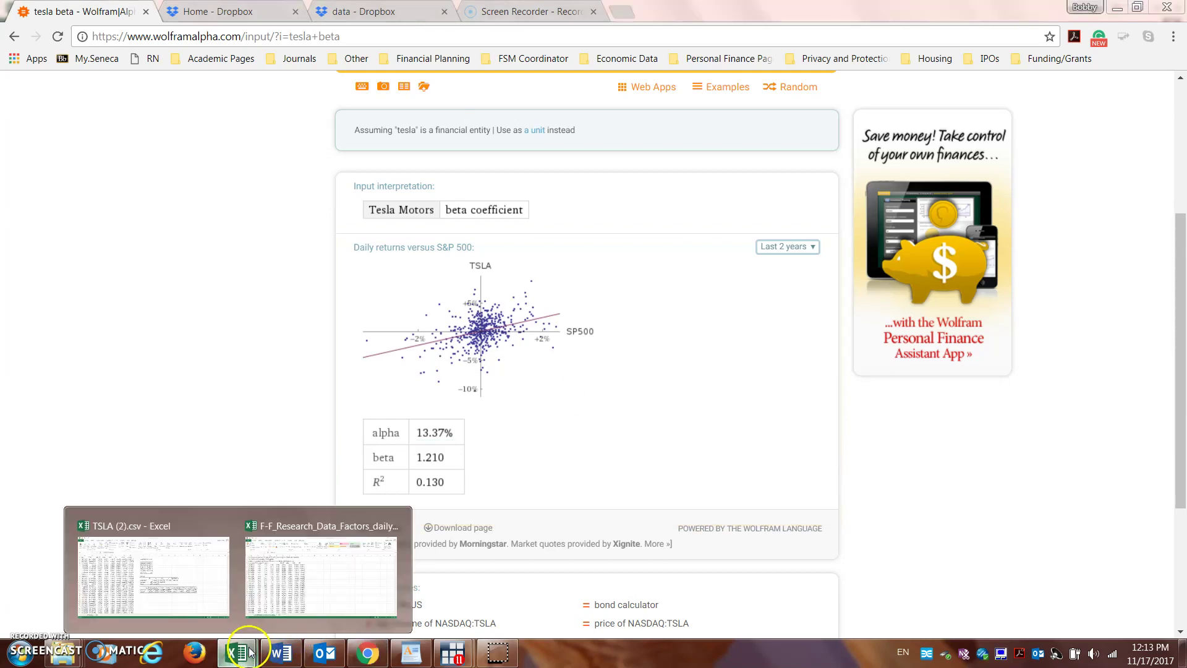
pyautogui.click(217, 575)
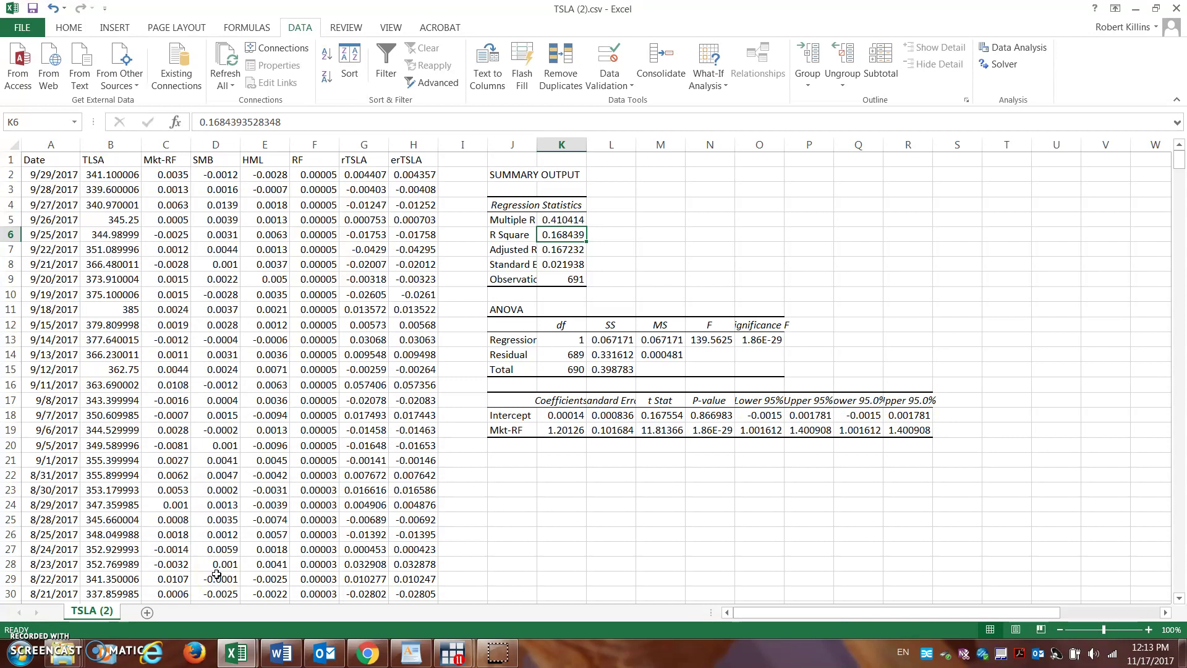
# Review the Mkt-RF, RF and Date columns of the regression data by selecting each in turn
pyautogui.click(163, 146)
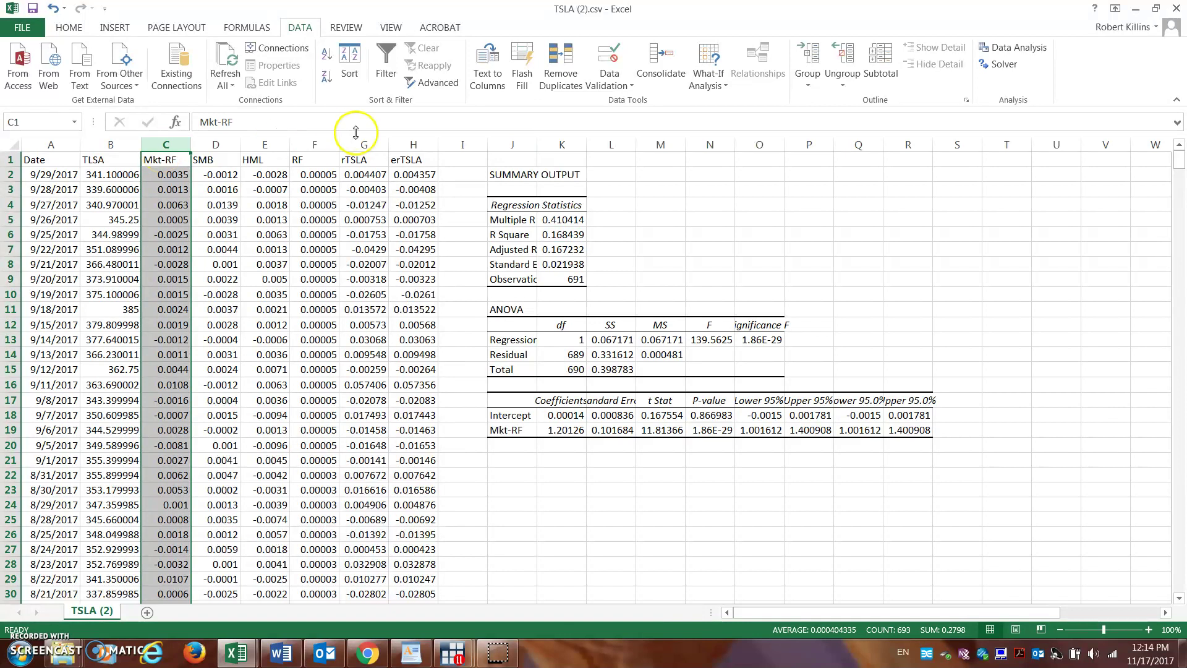
pyautogui.click(327, 137)
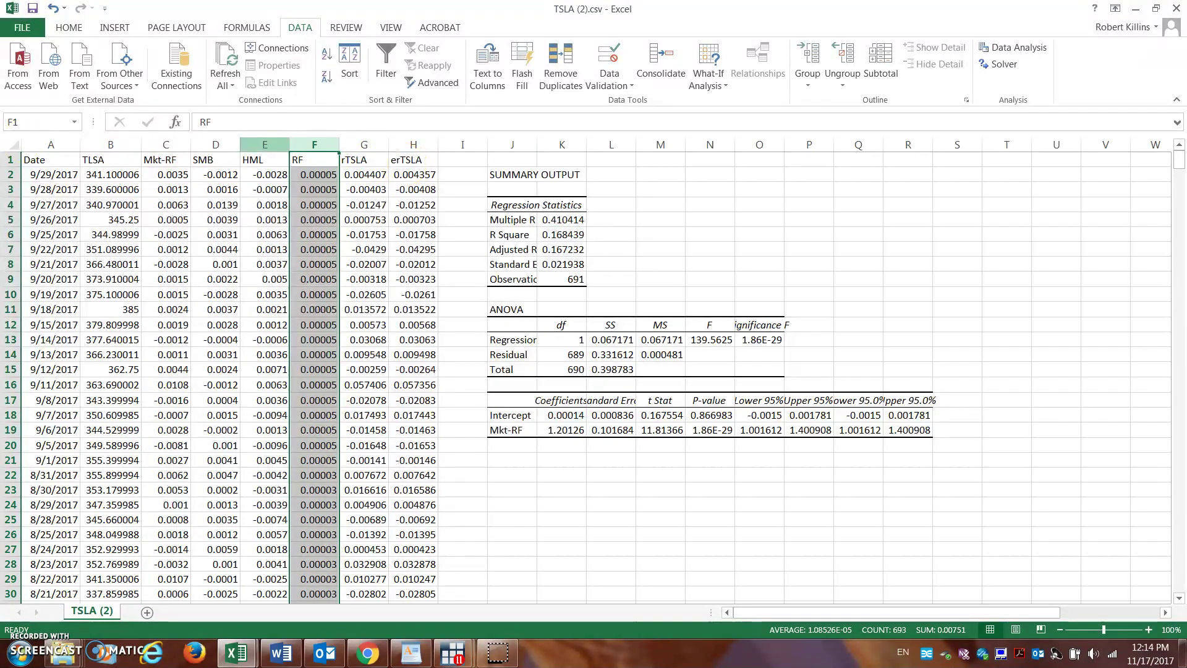
pyautogui.click(35, 144)
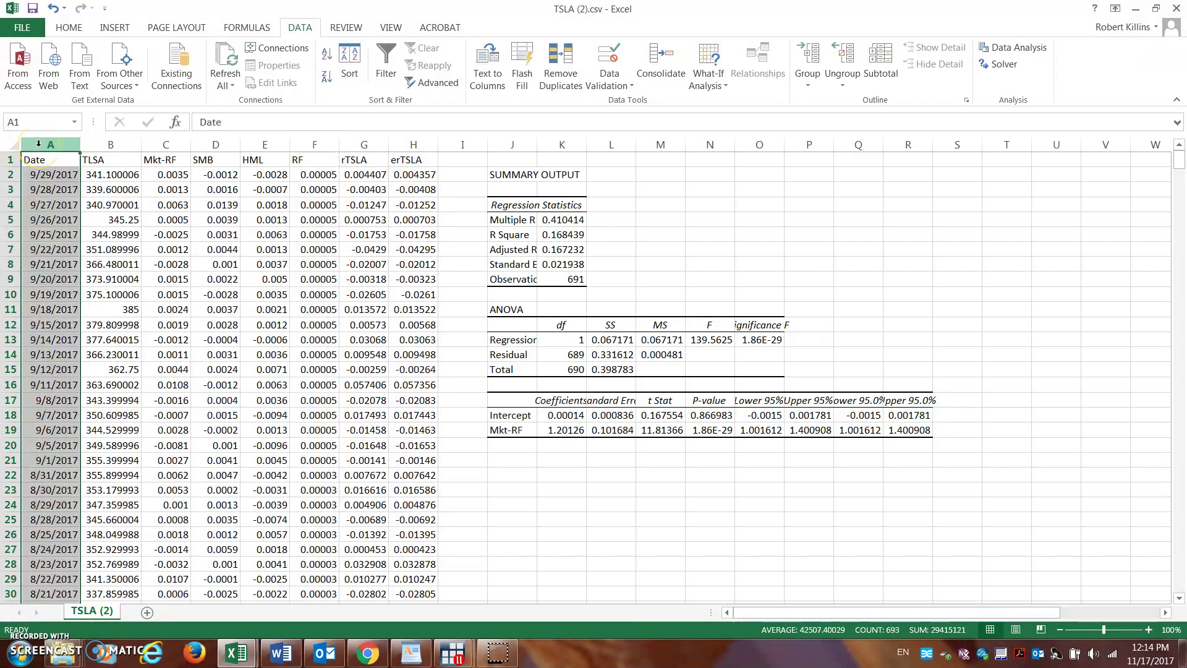